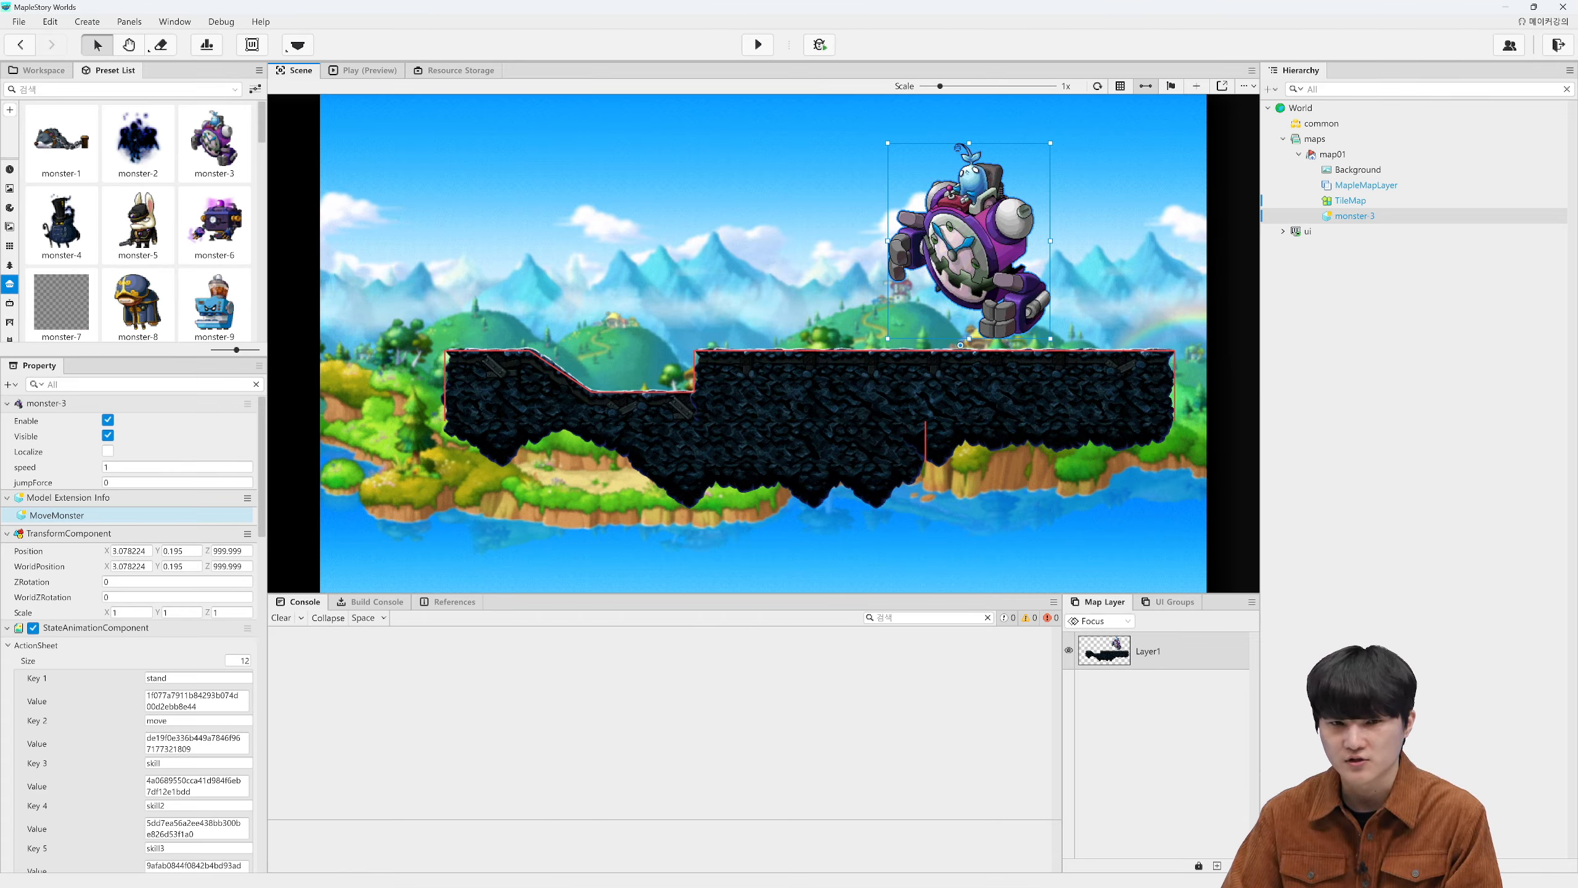
Replace the AIWanderComponent with an AIChaseComponent in the MoveMonster model used by monster-3
scroll(129, 575, "down", 20)
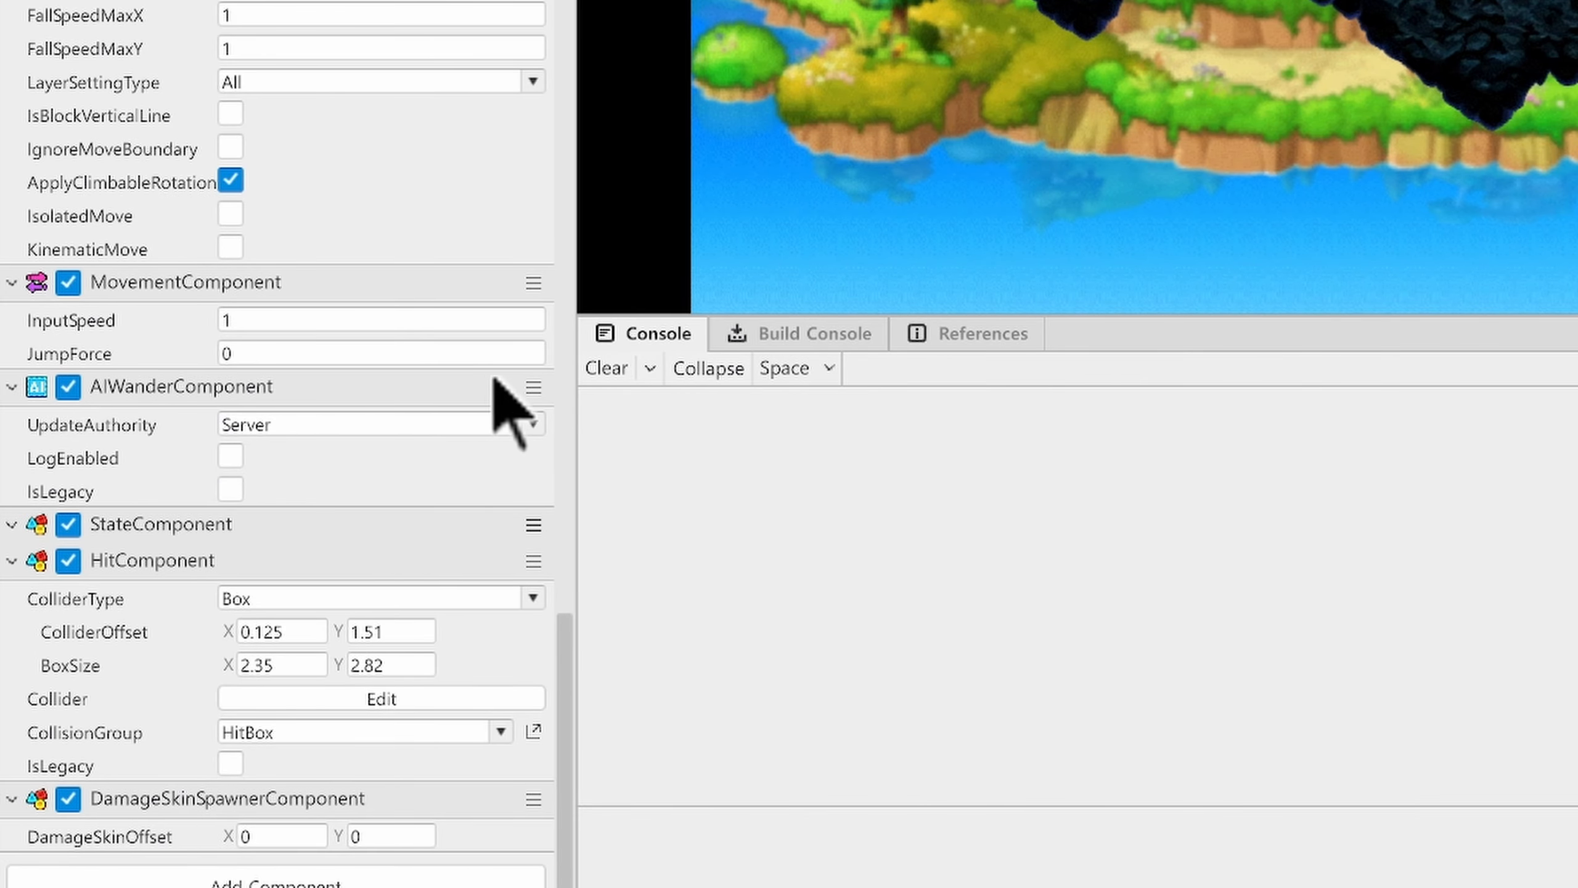
left_click(532, 387)
left_click(730, 528)
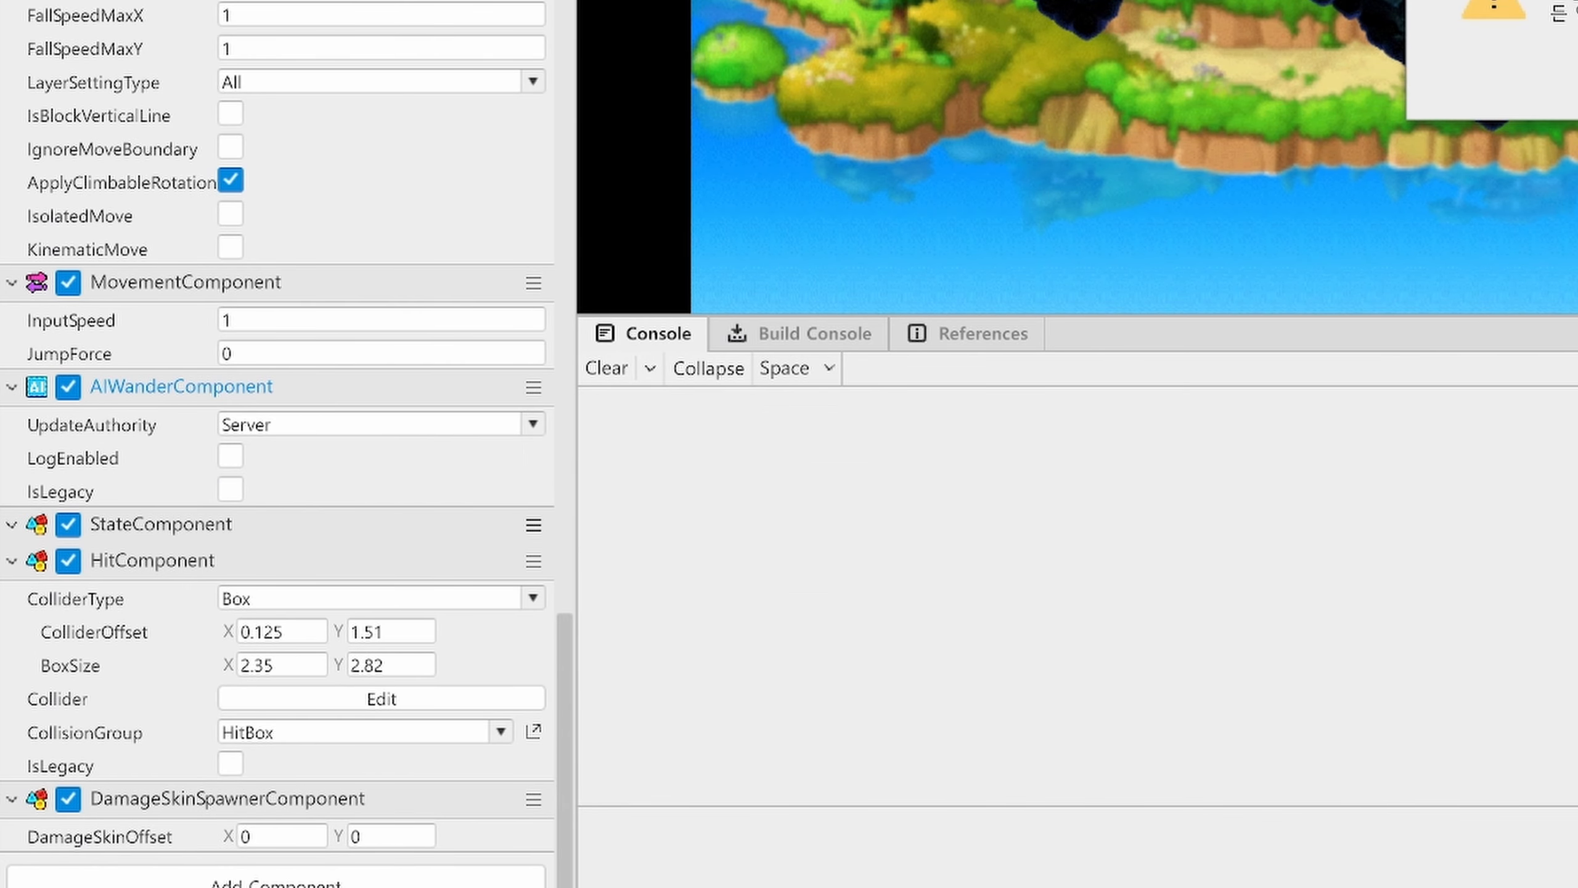
left_click(276, 880)
type("ai")
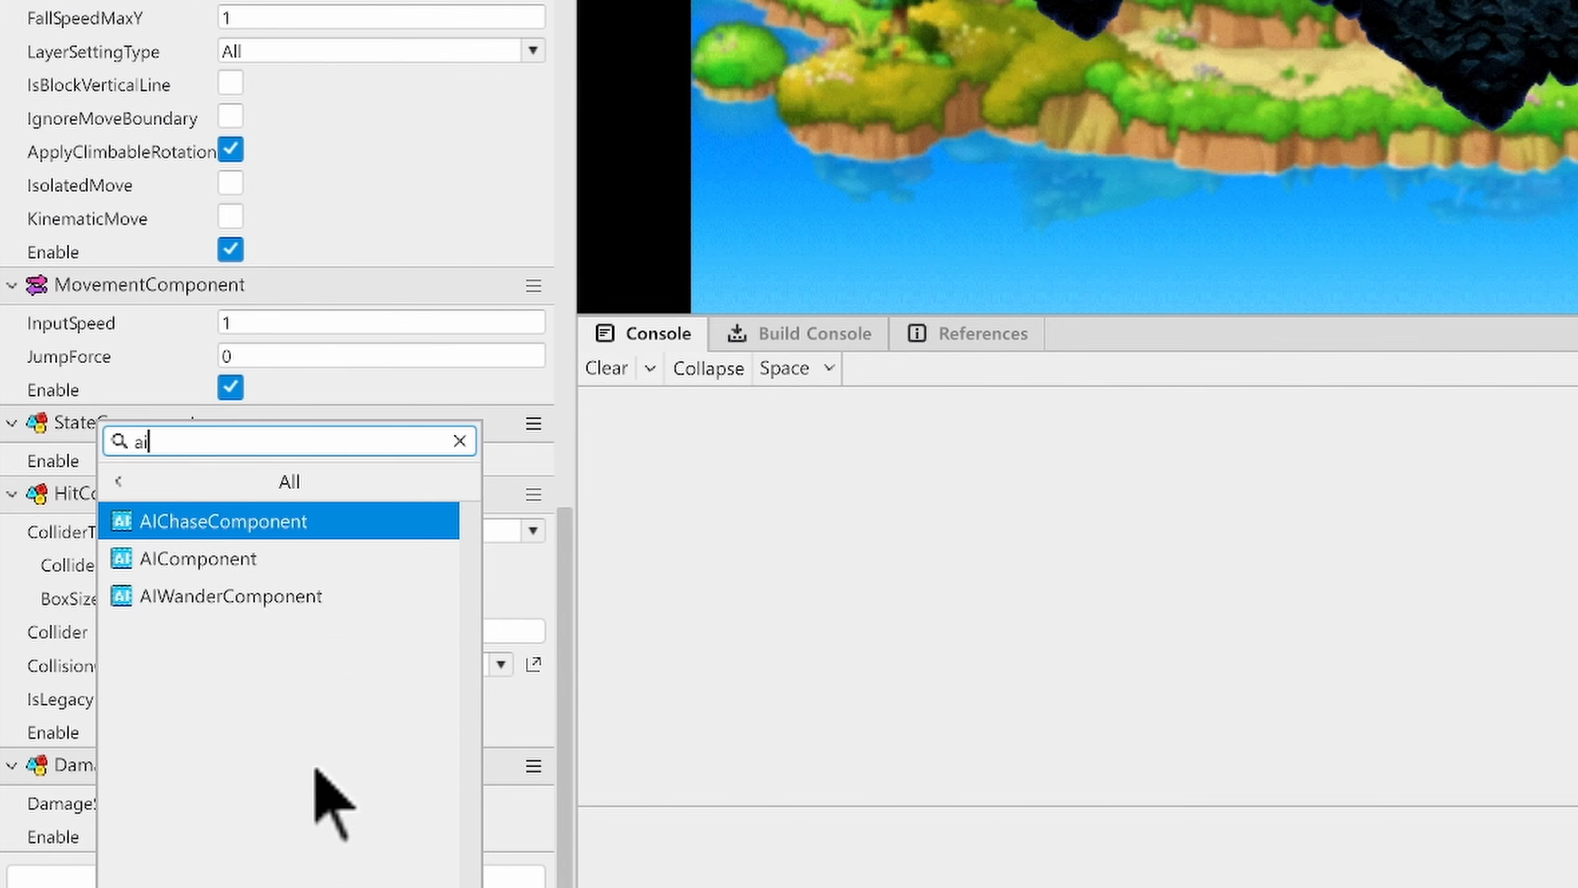
left_click(310, 522)
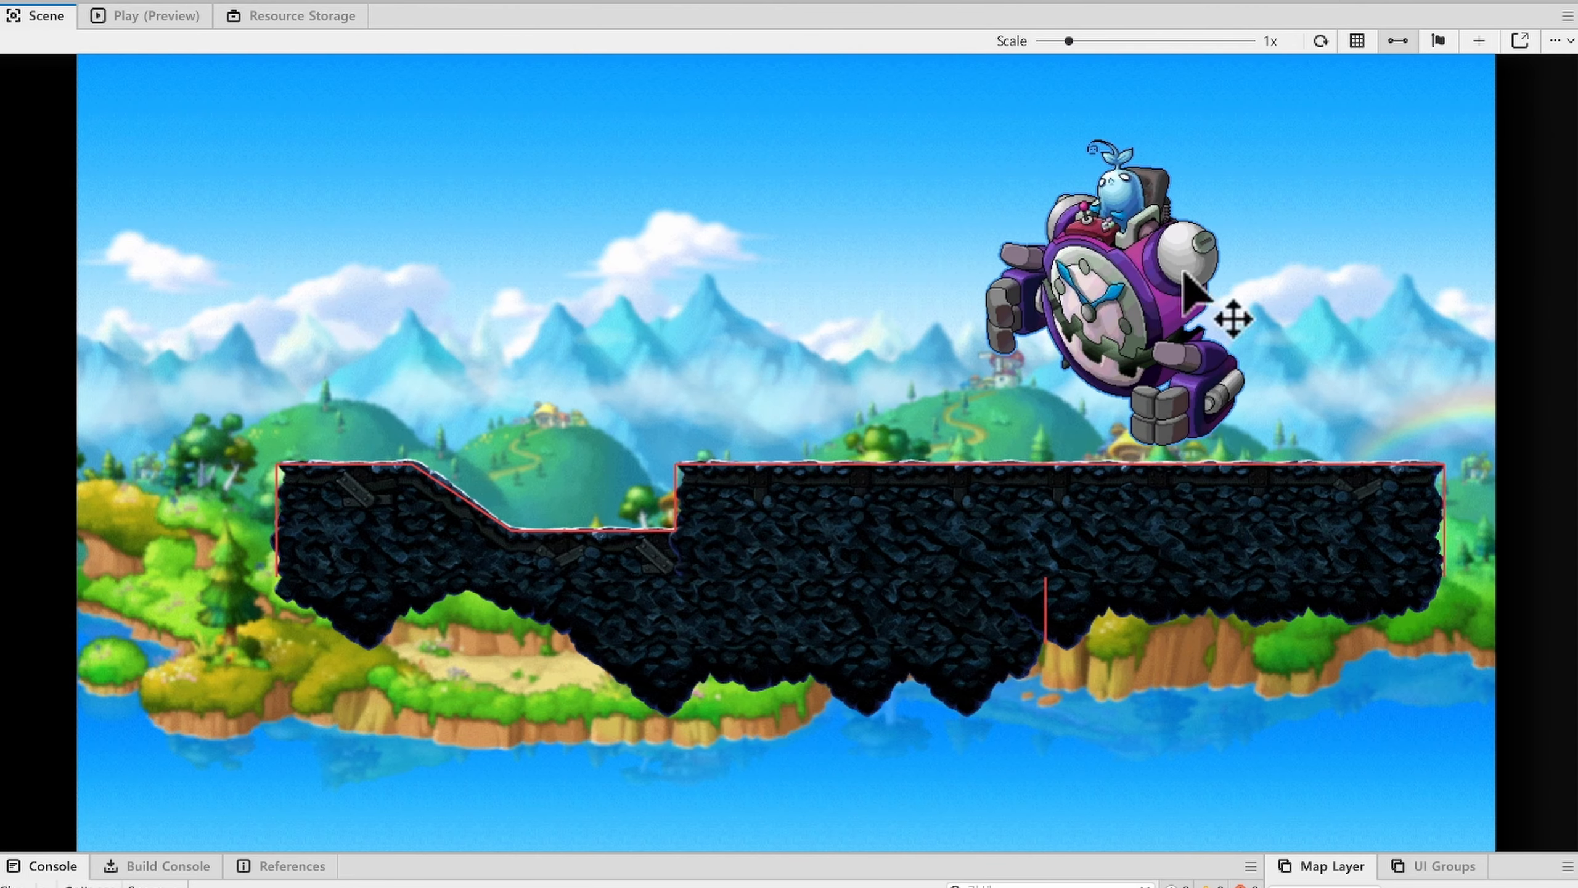
Playtest the world, walking the character back and forth past the monster to check its chase behavior, and stop the test
left_click(769, 1)
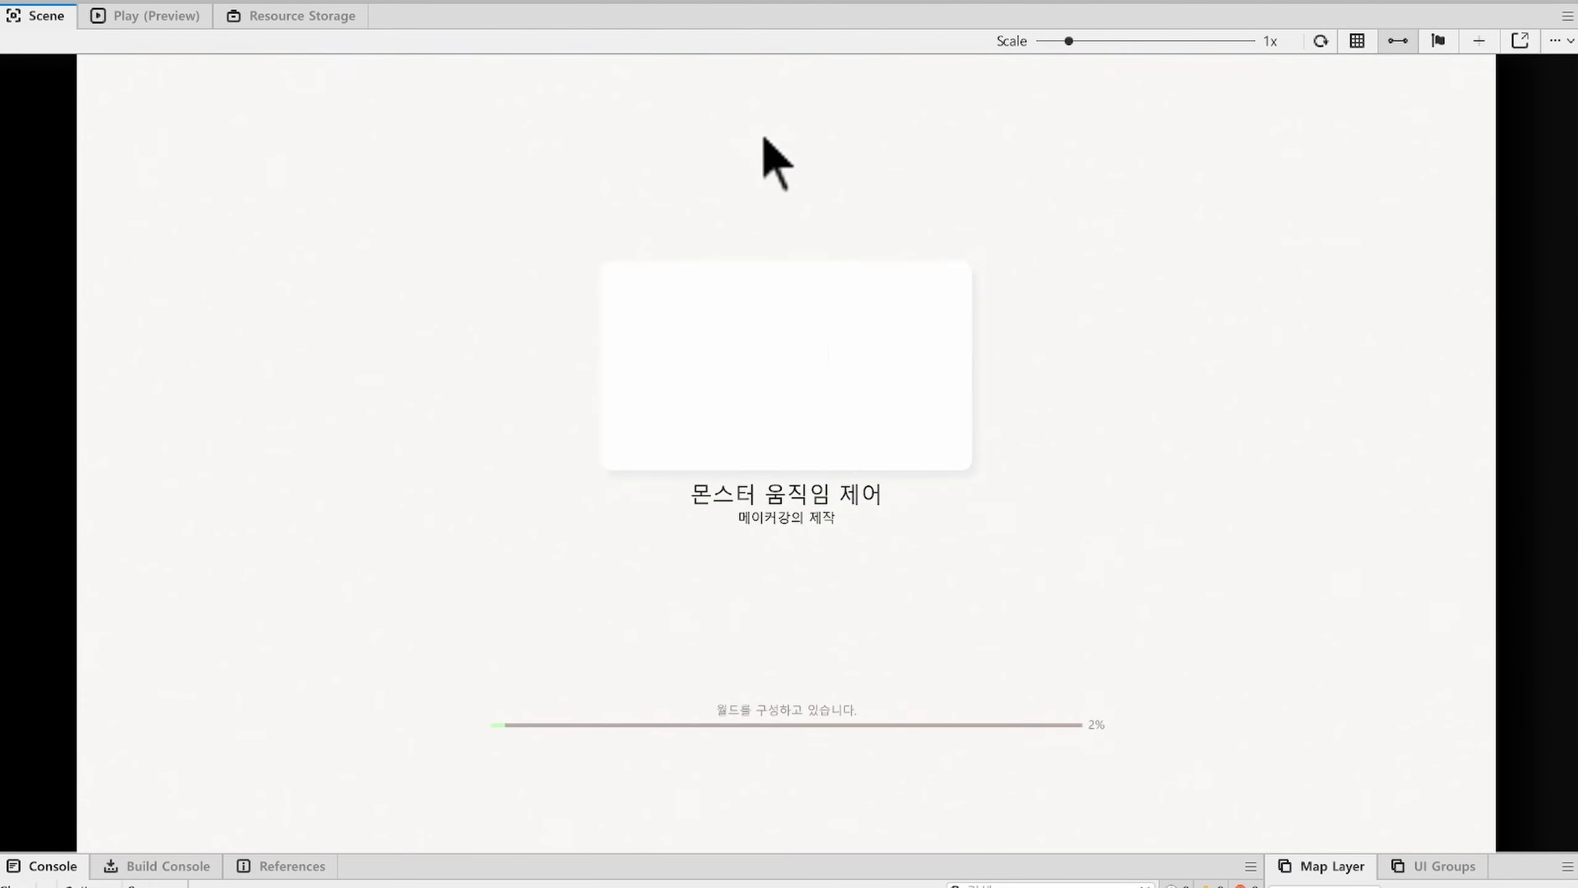
key("Left")
key("Right")
key("space")
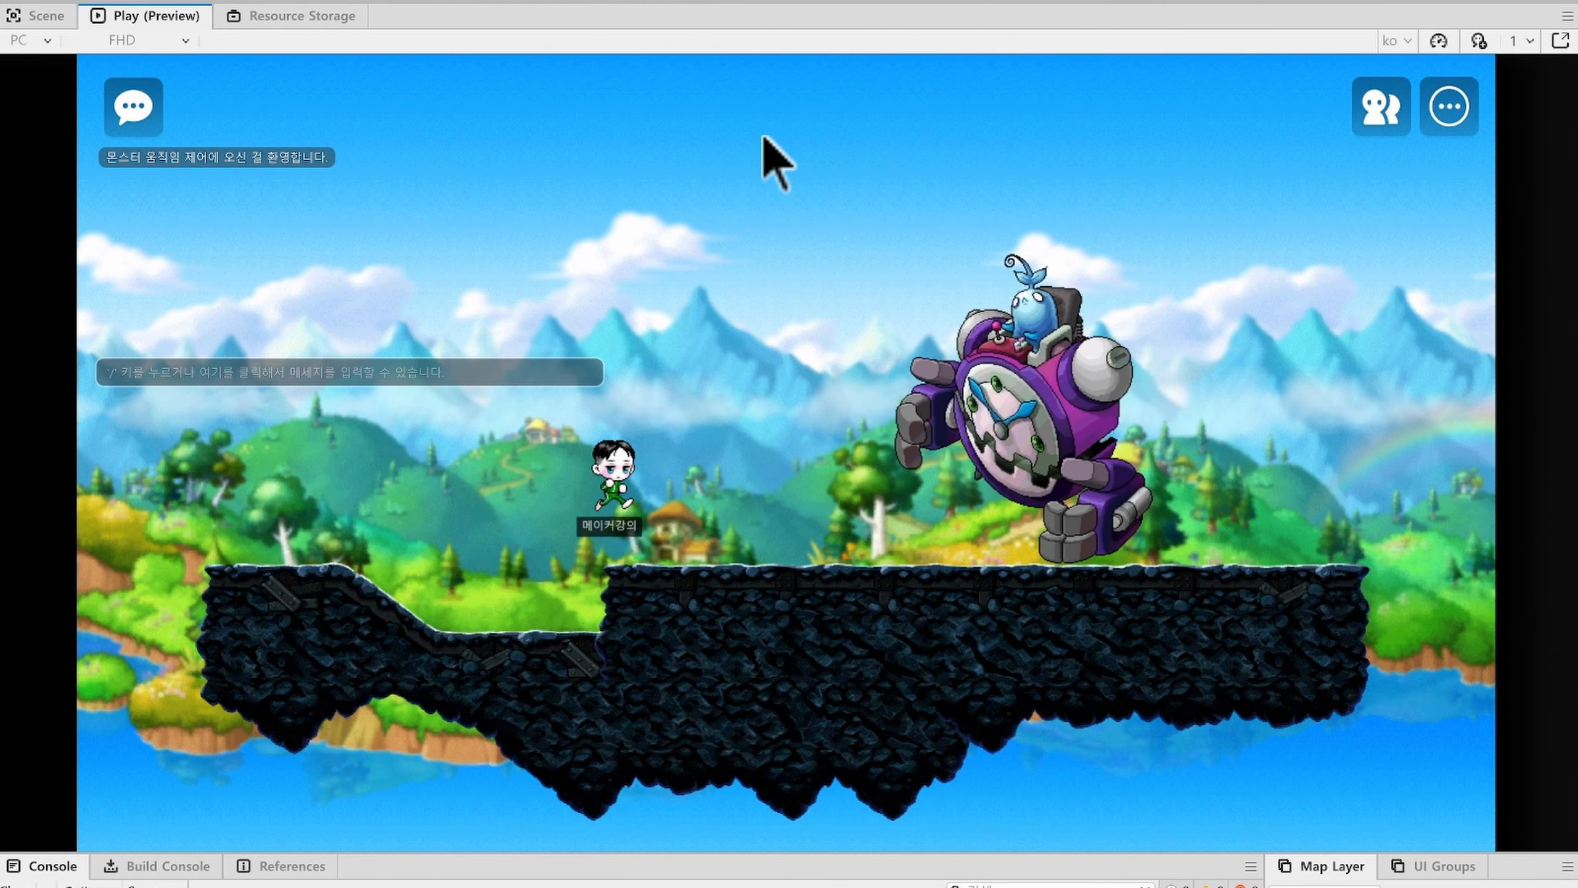
key("Left")
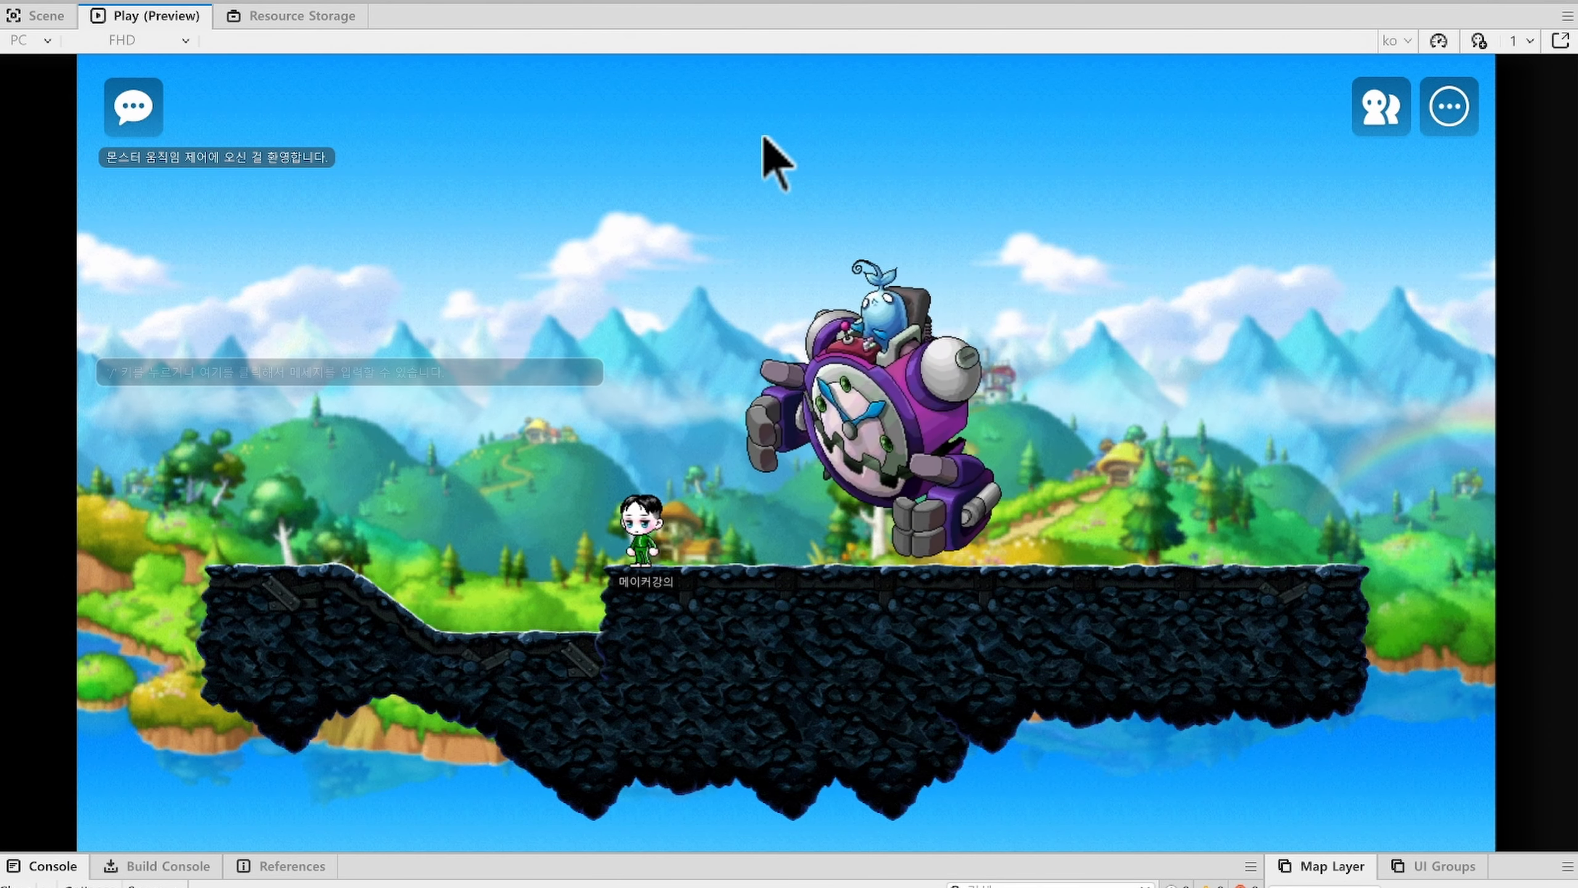
key("Right")
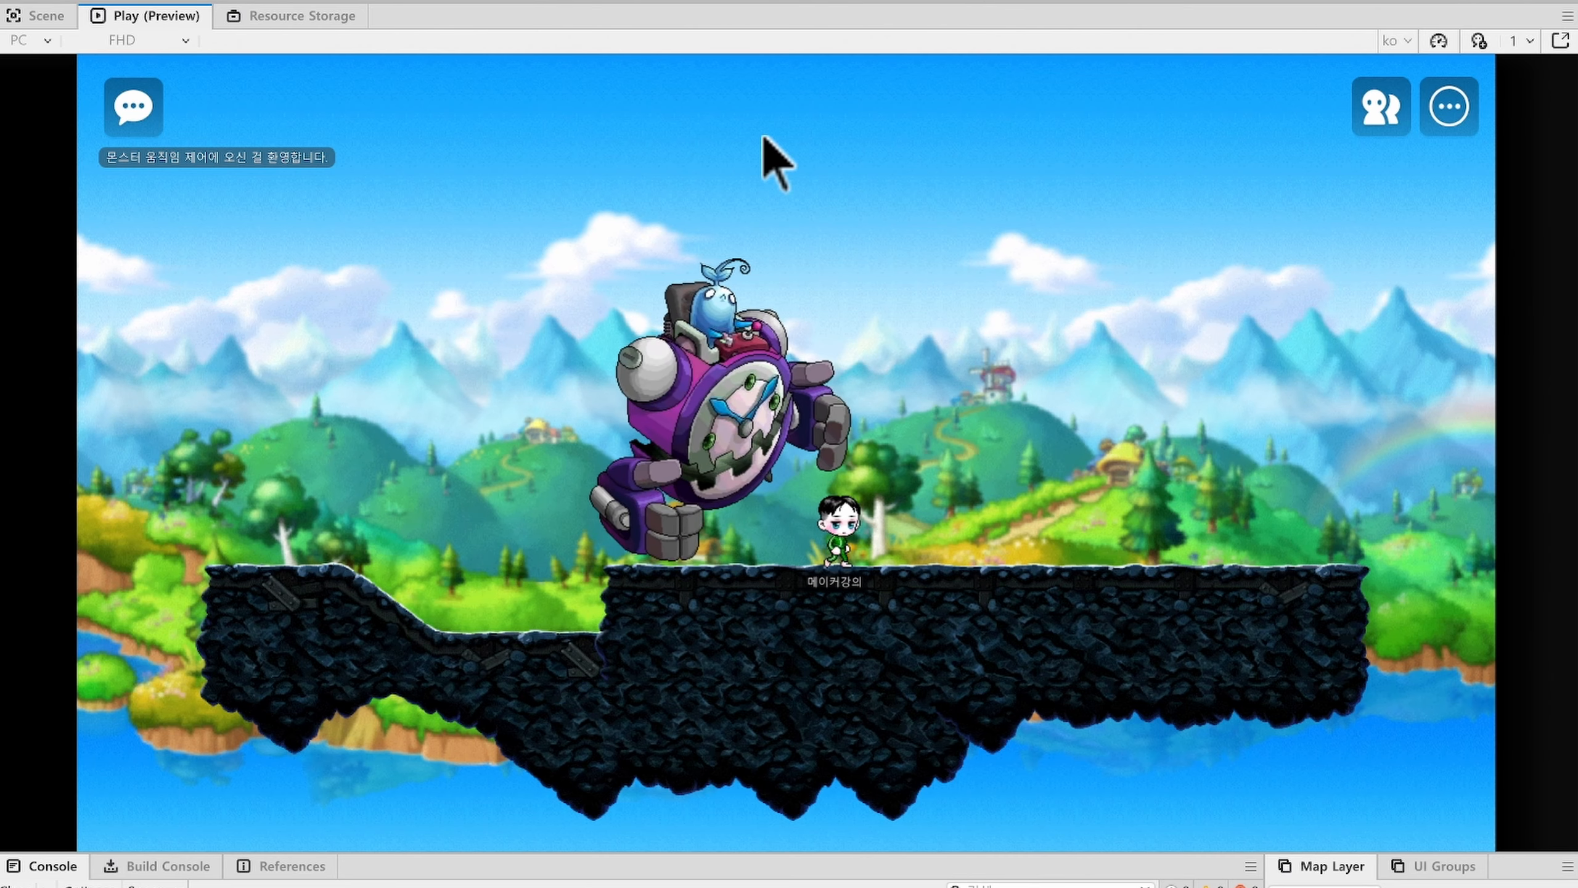
key("Left")
key("Left")
key("Right")
key("Right")
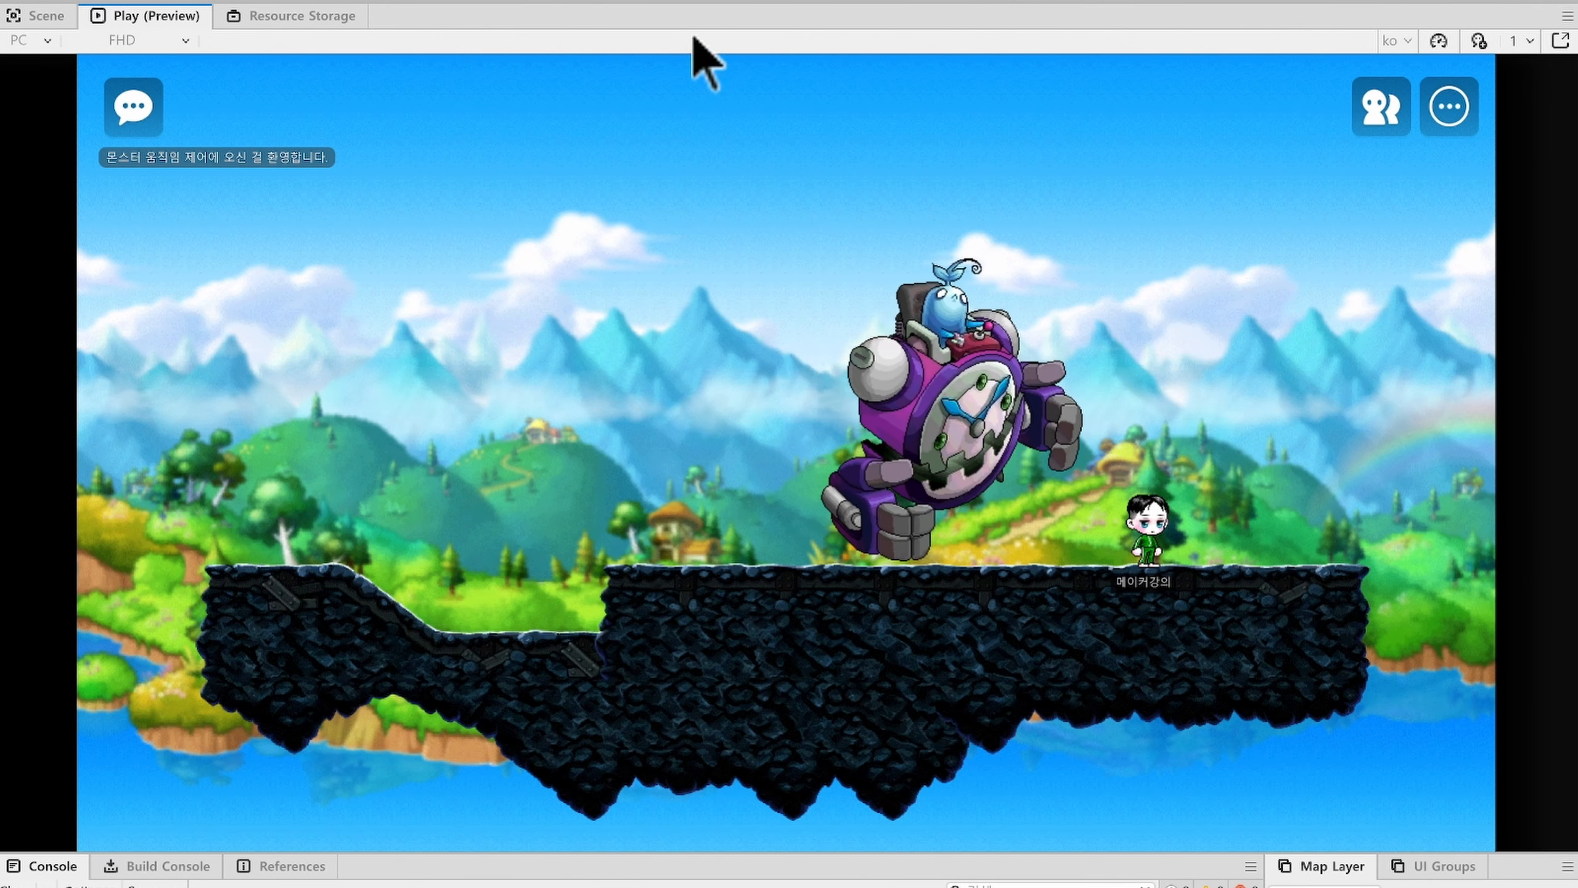
left_click(776, 1)
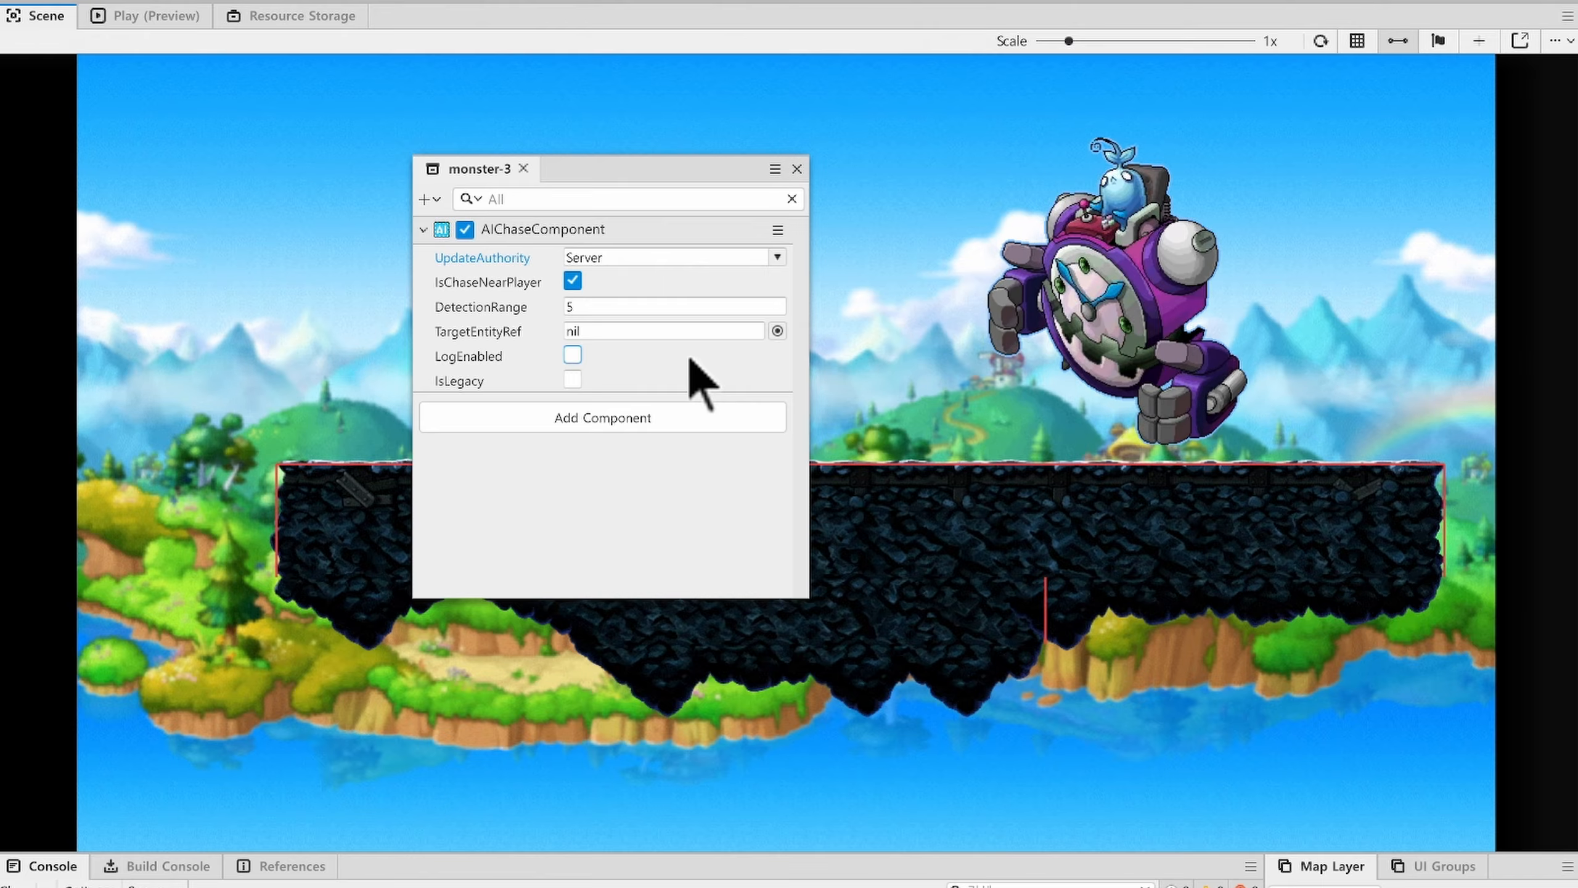
Set monster-3's DetectionRange to 2 and playtest the chase by walking the character toward and away from the monster
mouse_move(492, 287)
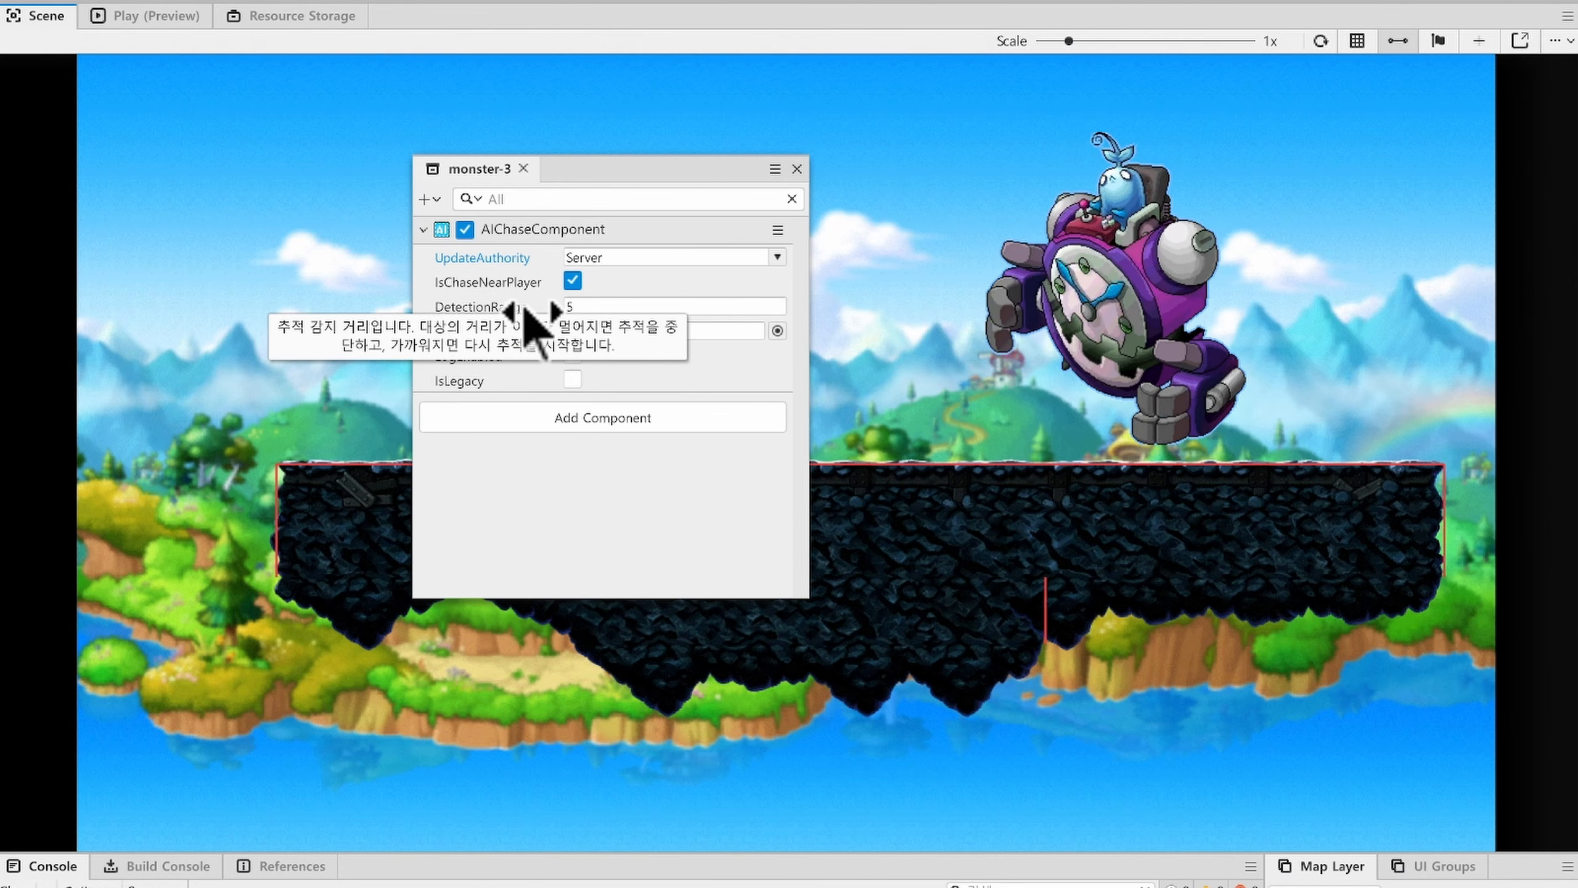
left_click(597, 305)
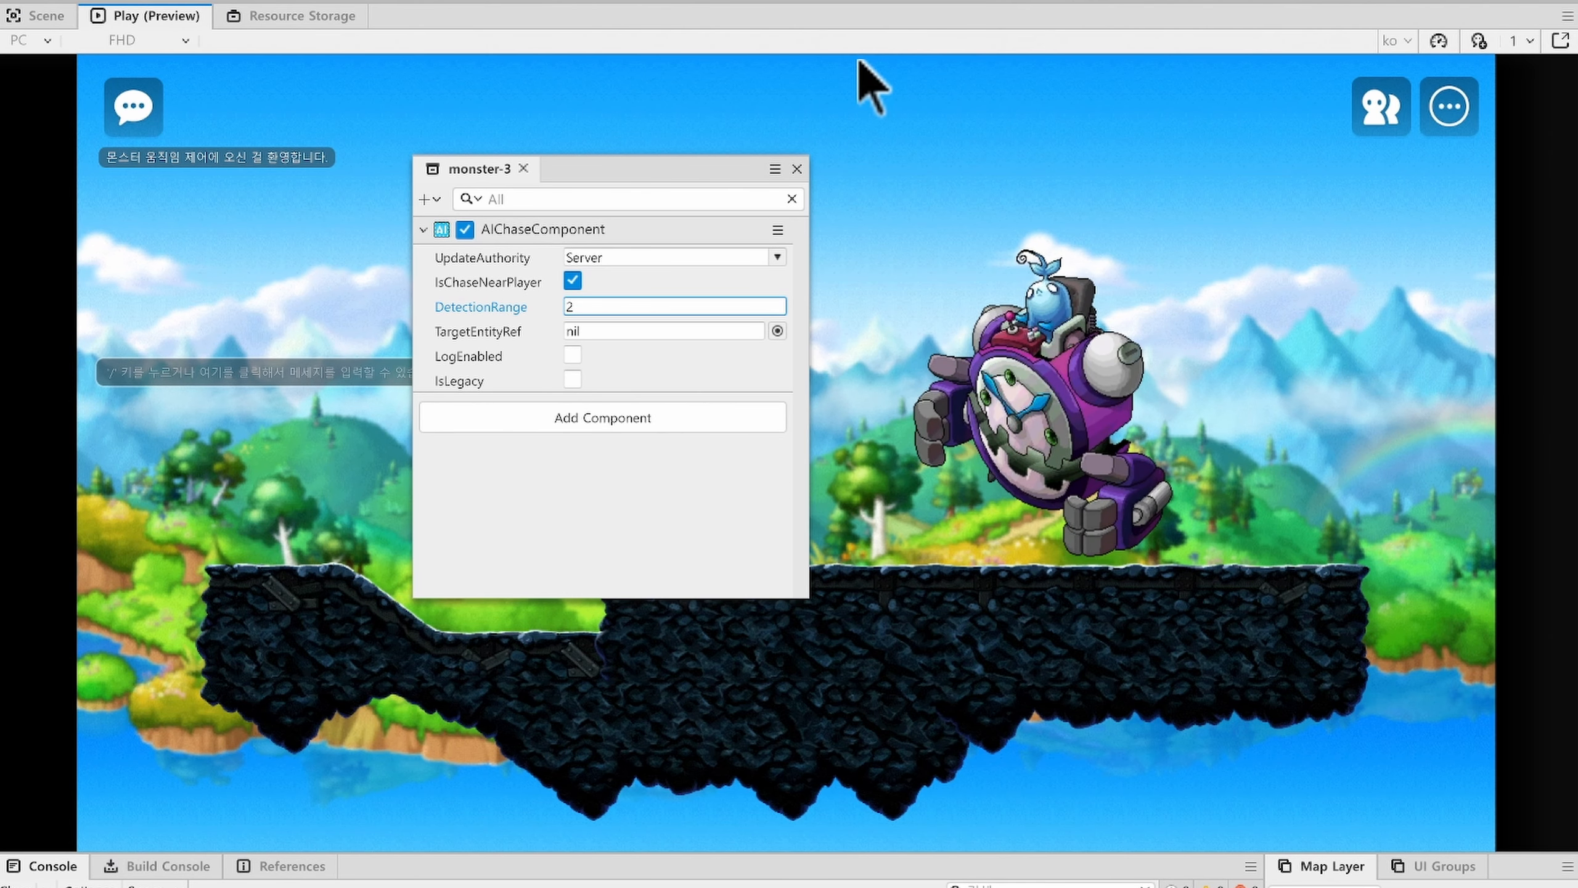
left_click_drag(620, 165, 0, 151)
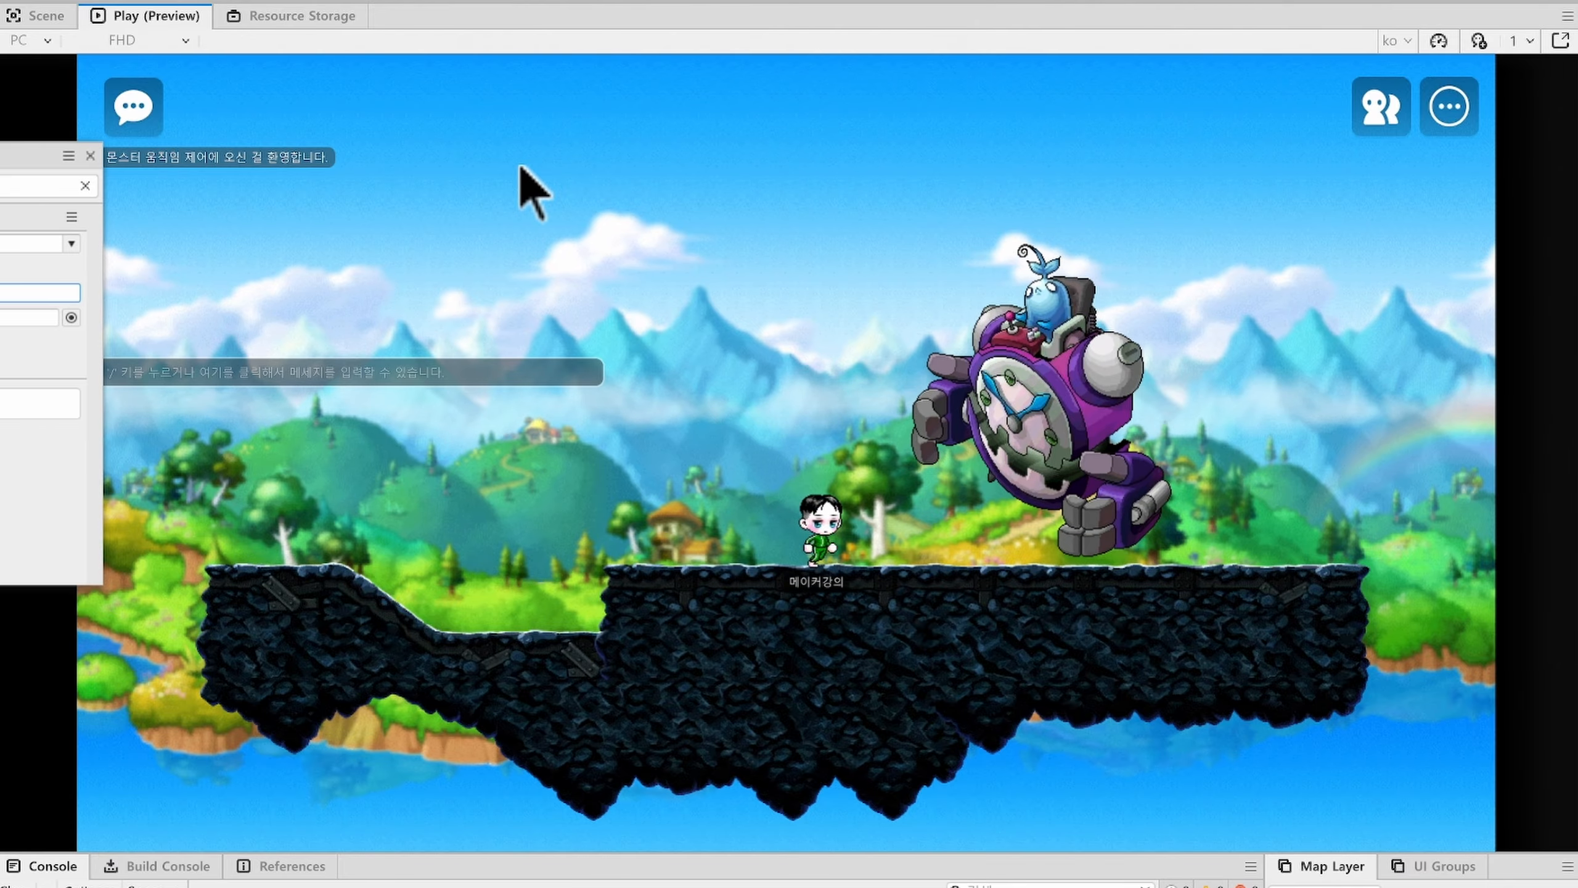
key("Right")
key("Left")
key("Right")
key("Left")
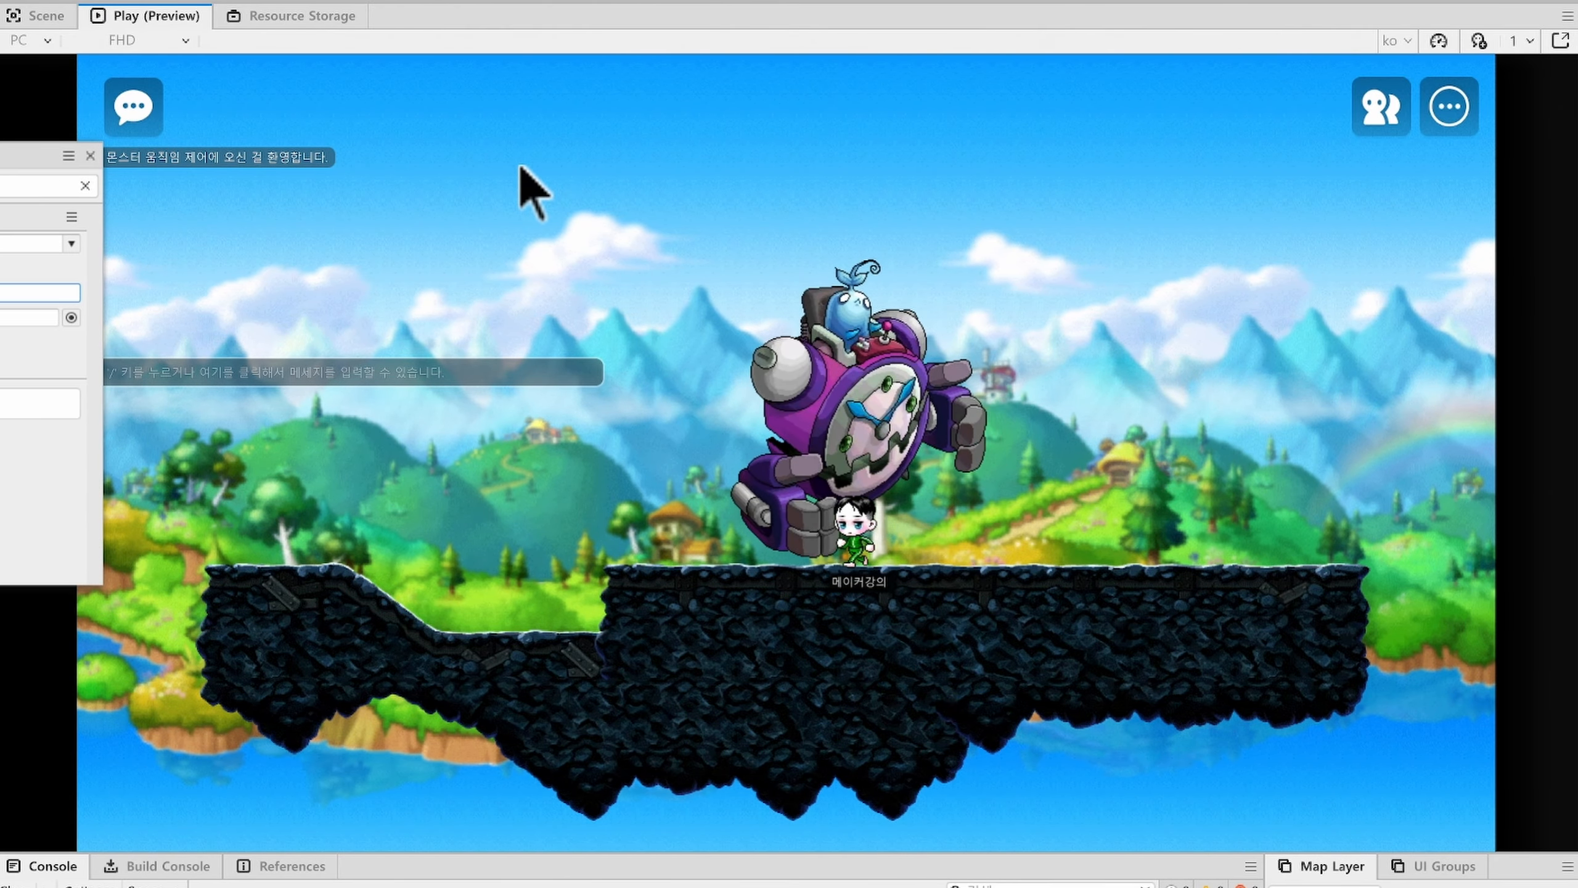
key("Right")
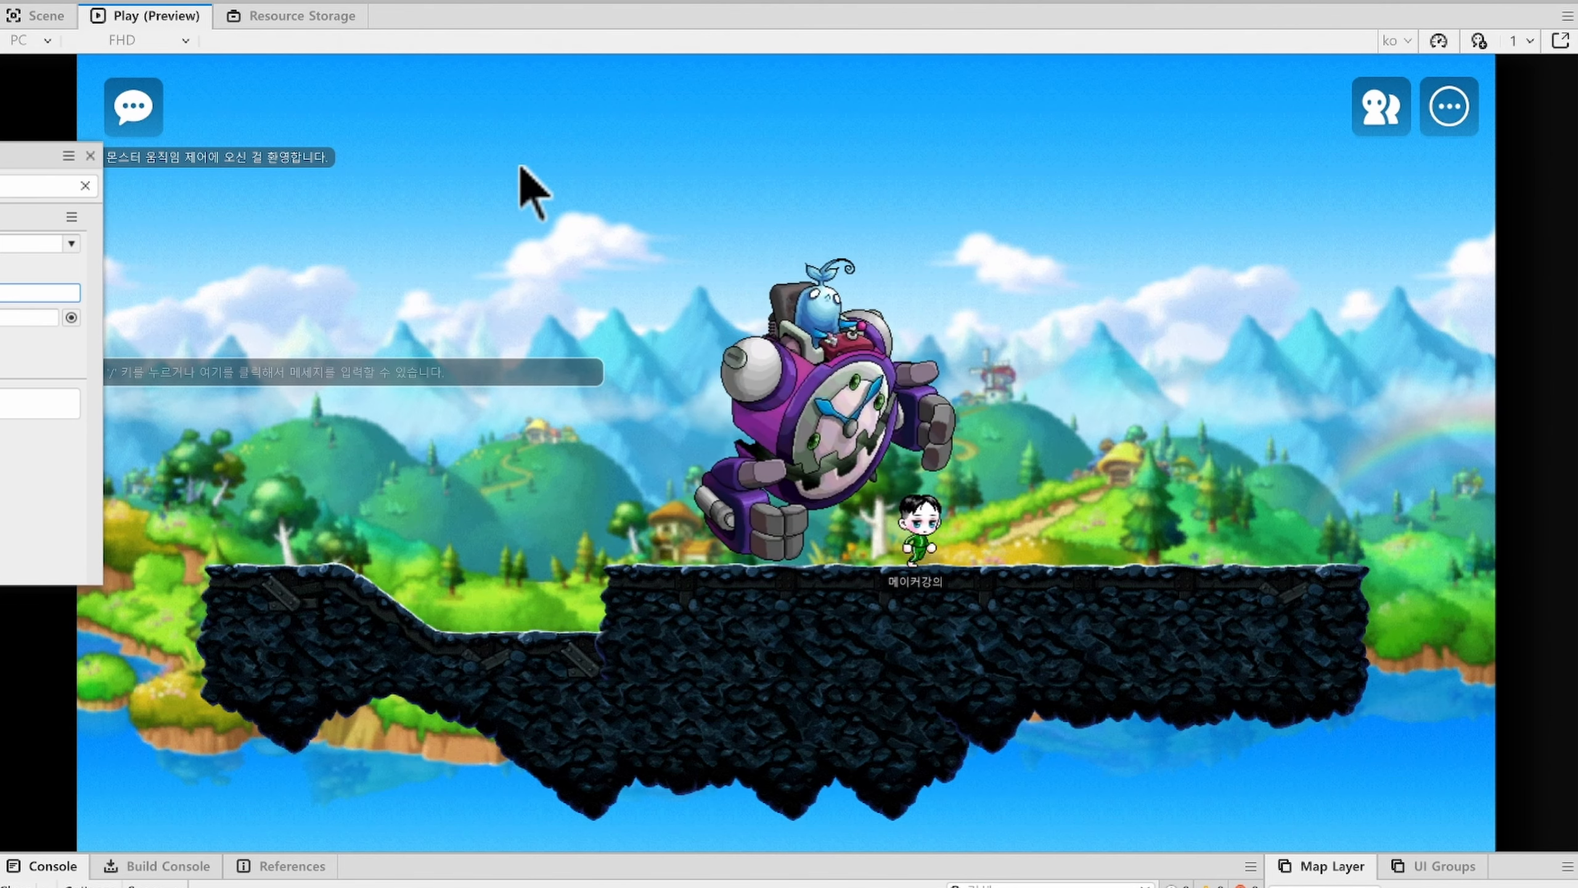
key("Right")
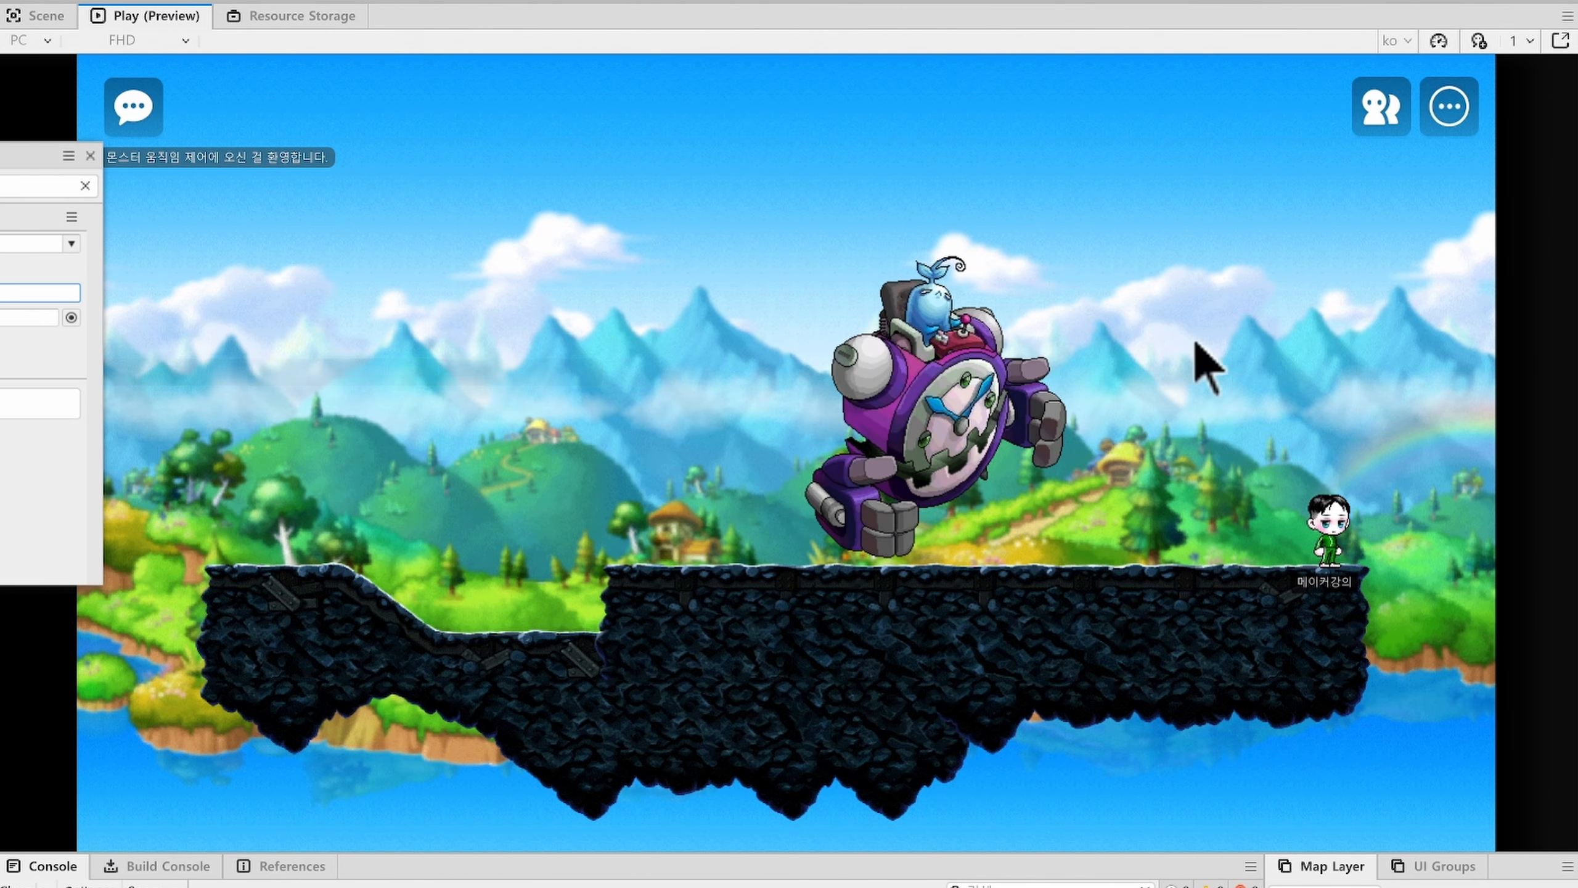
left_click(795, 5)
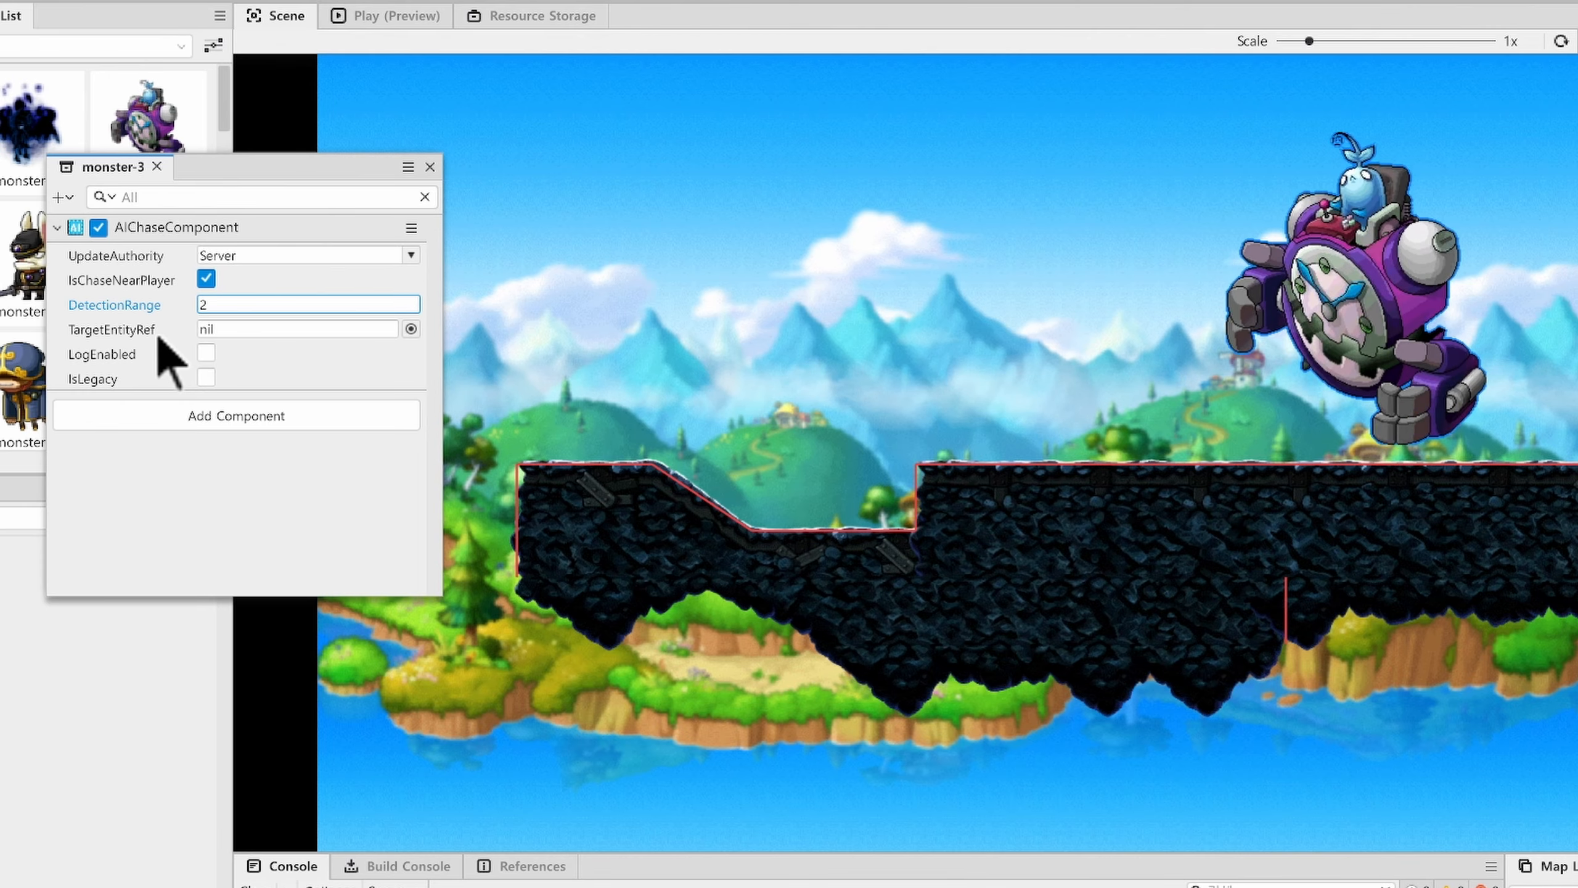
Browse the entities available as the AIChaseComponent's TargetEntityRef and close the list without choosing one
left_click(411, 329)
scroll(1127, 592, "down", 5)
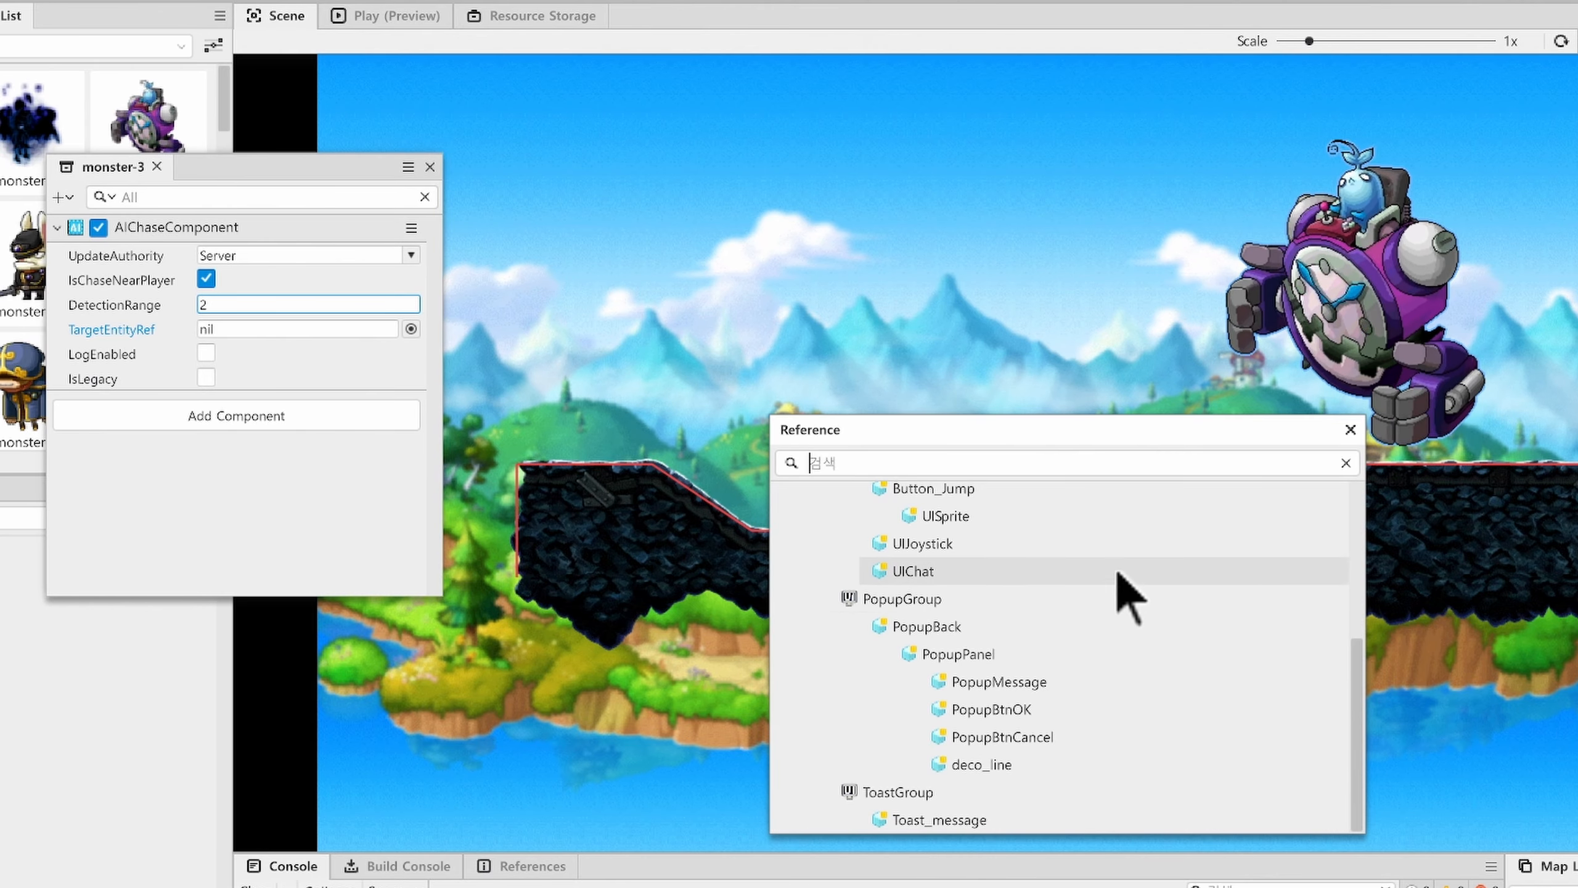
scroll(1032, 697, "up", 5)
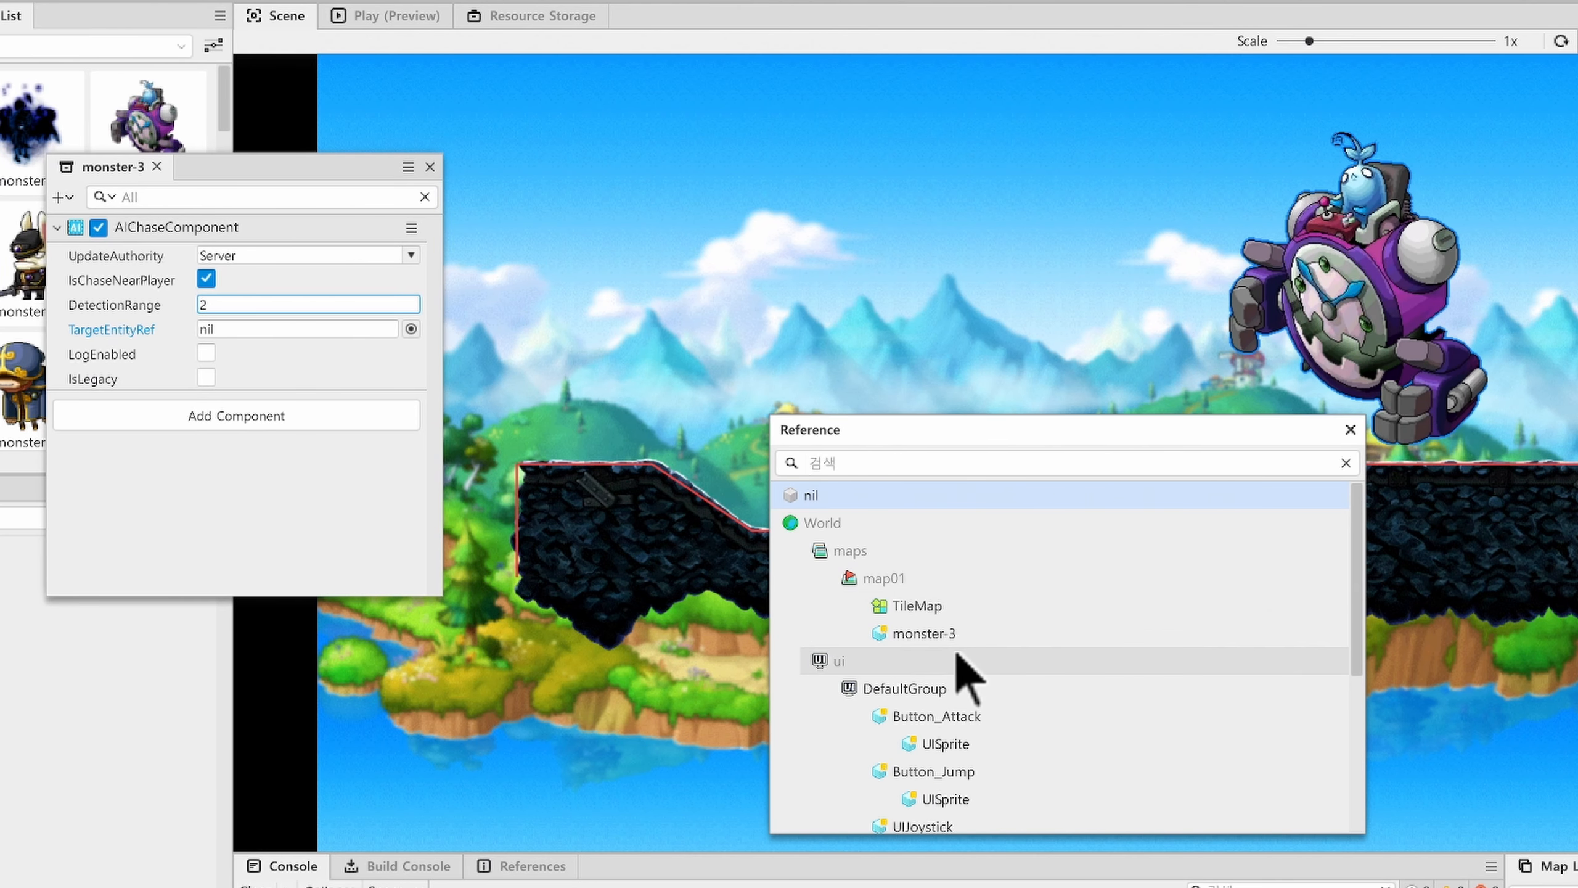
left_click(1350, 429)
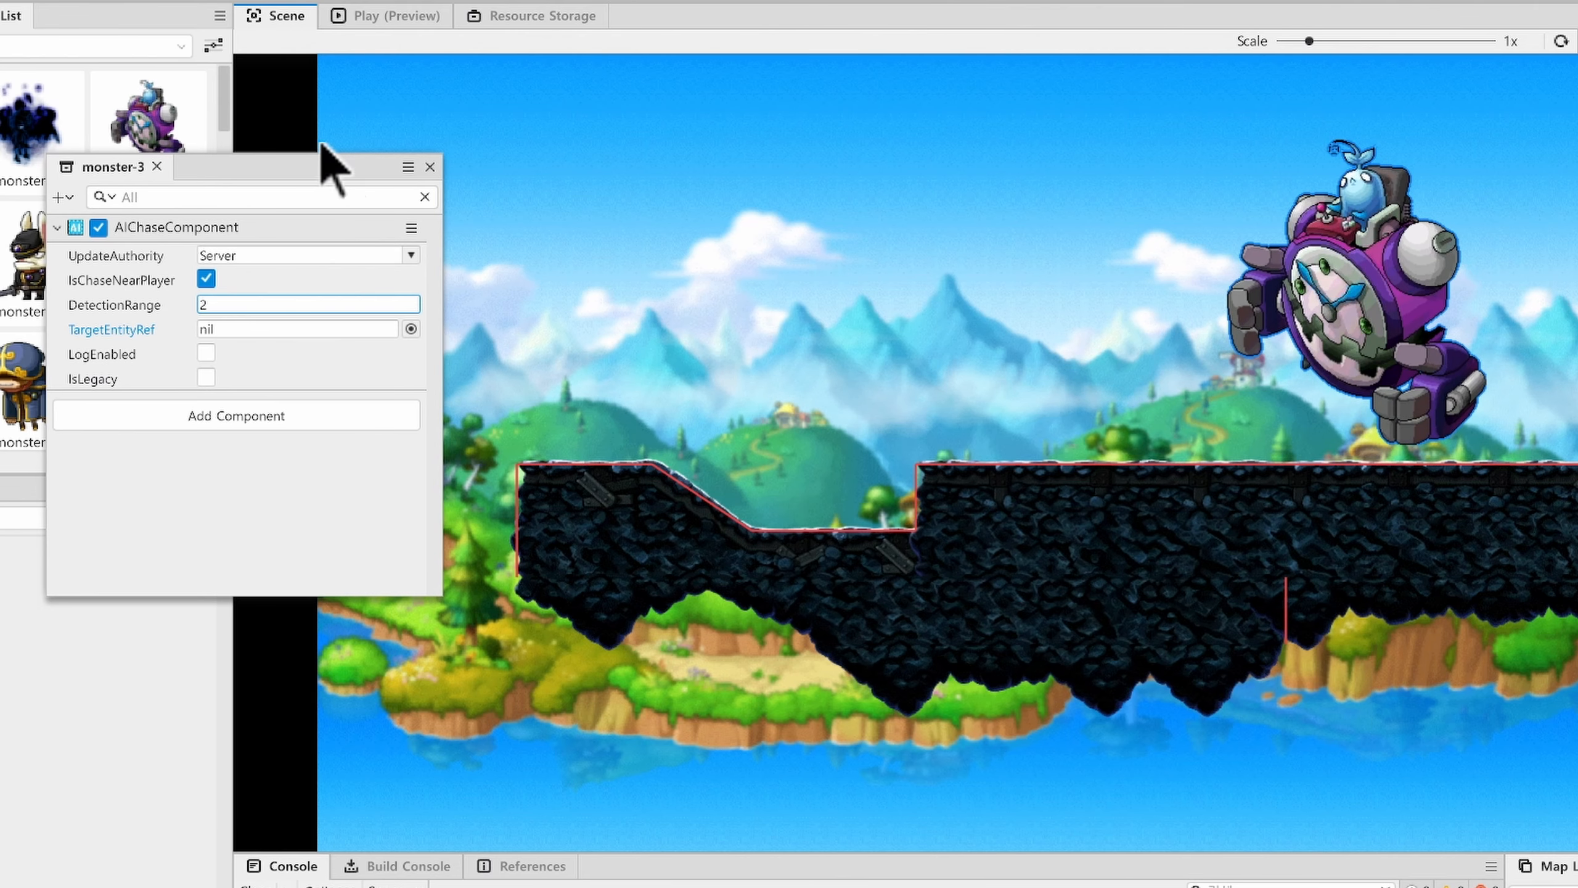
Set monster-3's DetectionRange to 10 and move the monster toward the platform's far end, away from the sunken section
left_click(286, 303)
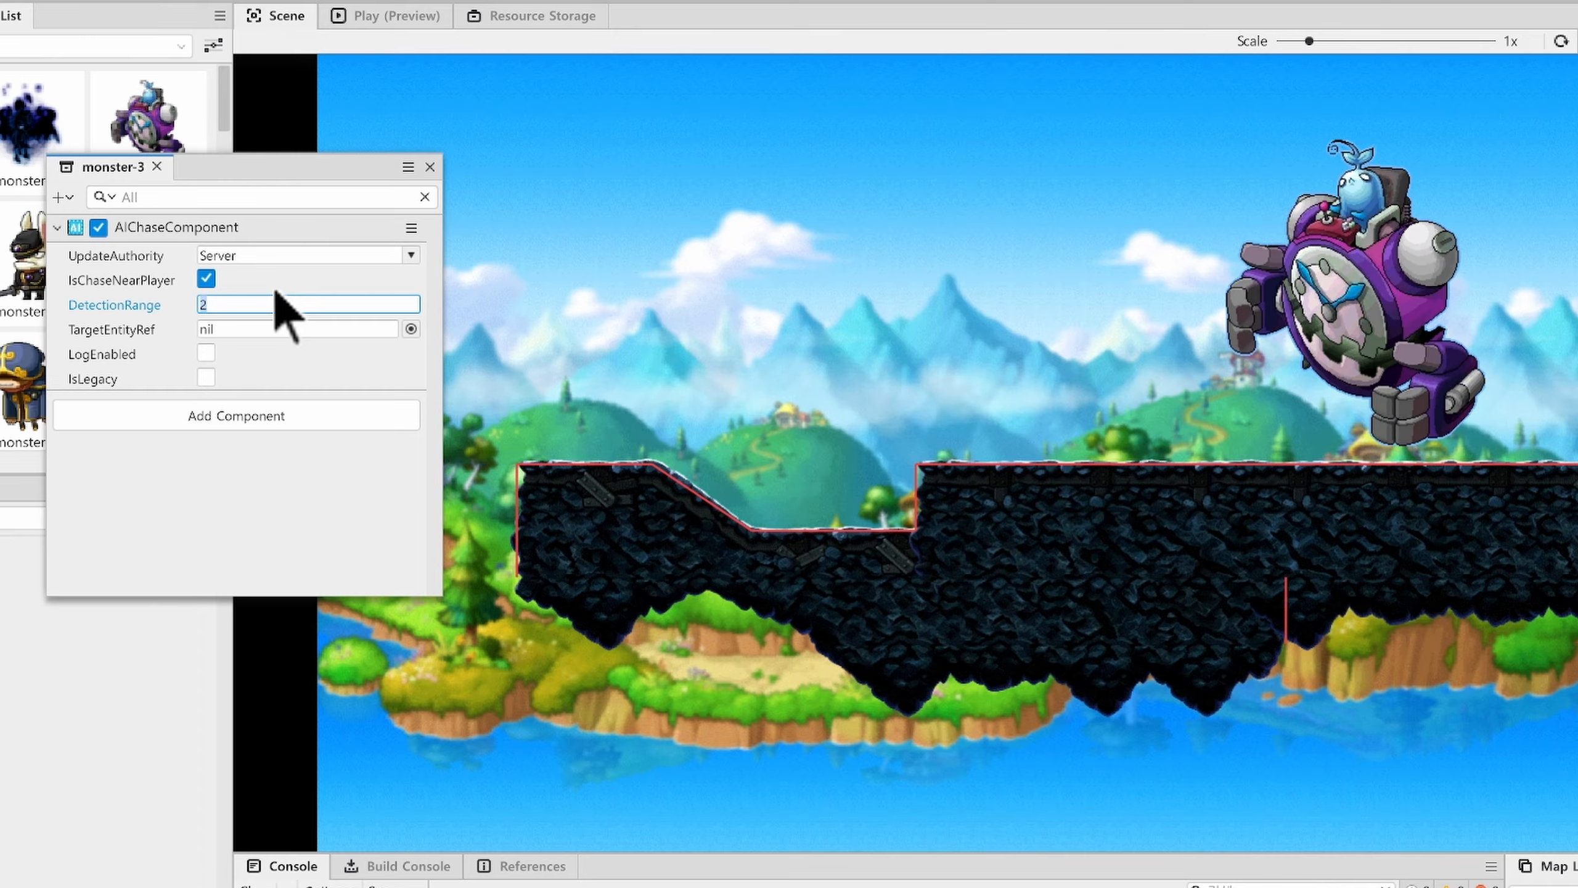
left_click_drag(1464, 352, 1577, 356)
left_click(602, 326)
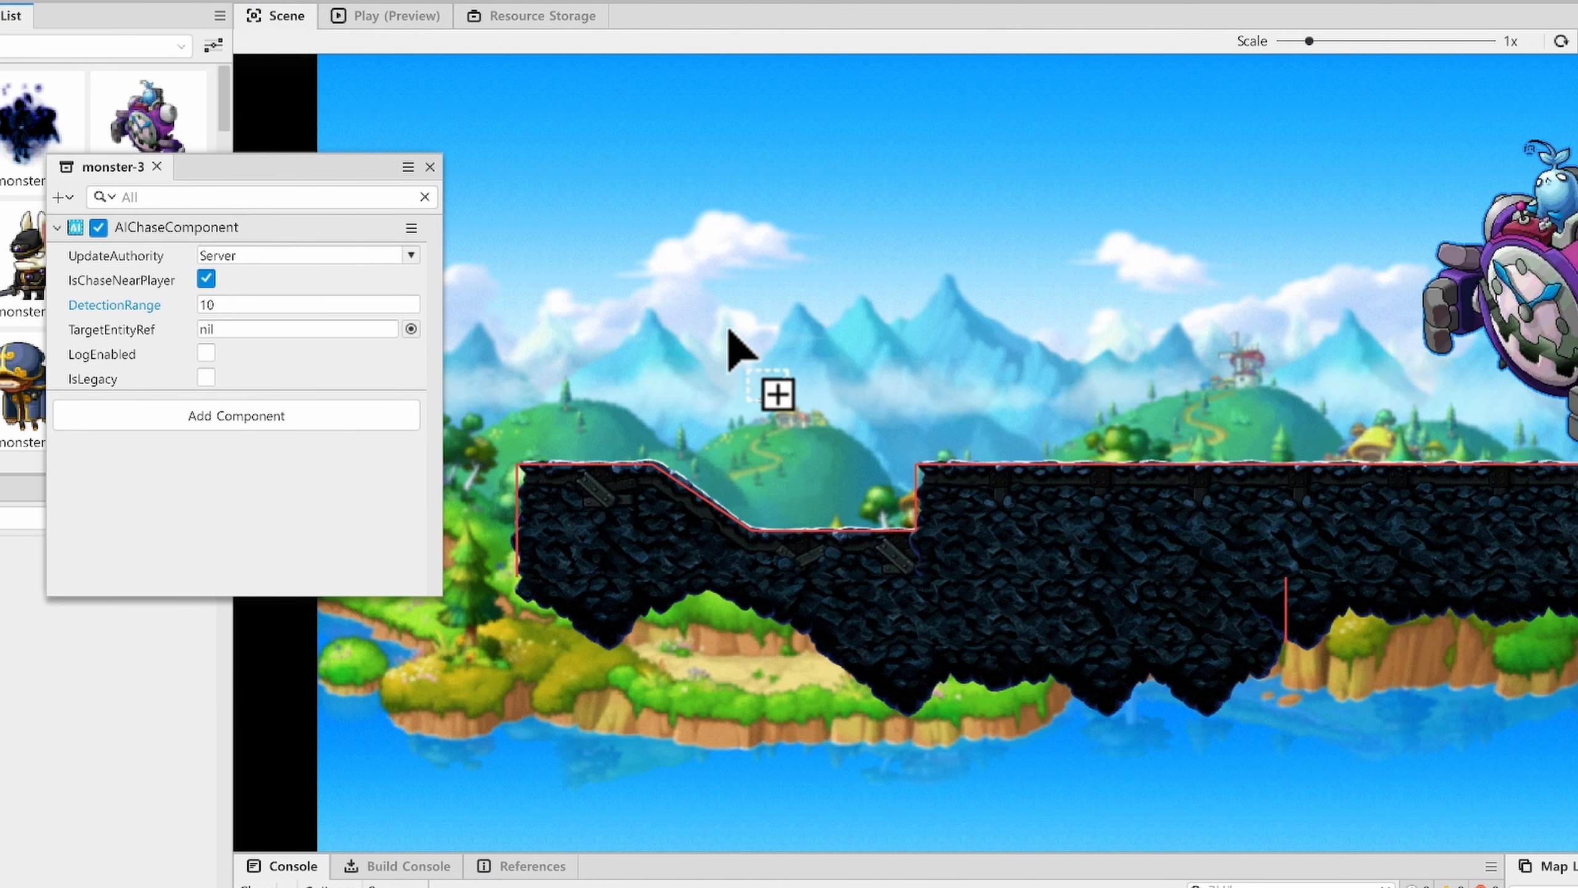
Place a monster-4 in the scene and set it on the raised platform beside the sunken section
left_click_drag(713, 334, 729, 318)
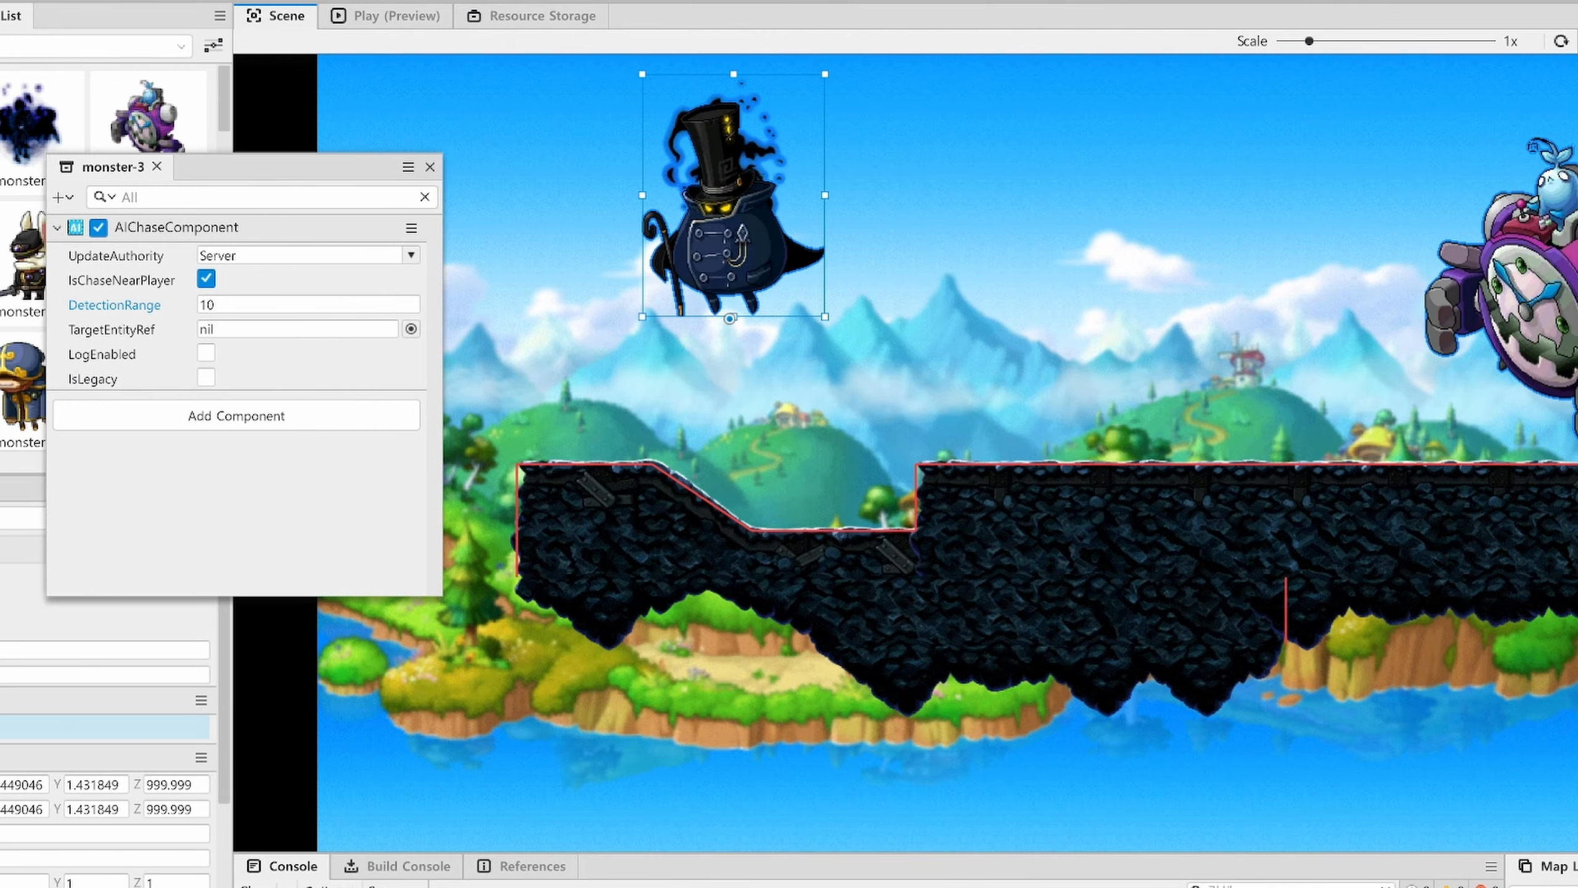
left_click_drag(762, 230, 1026, 367)
left_click(717, 309)
left_click(1007, 345)
Set monster-3's TargetEntityRef to monster-4 in its AIChaseComponent
left_click(1575, 336)
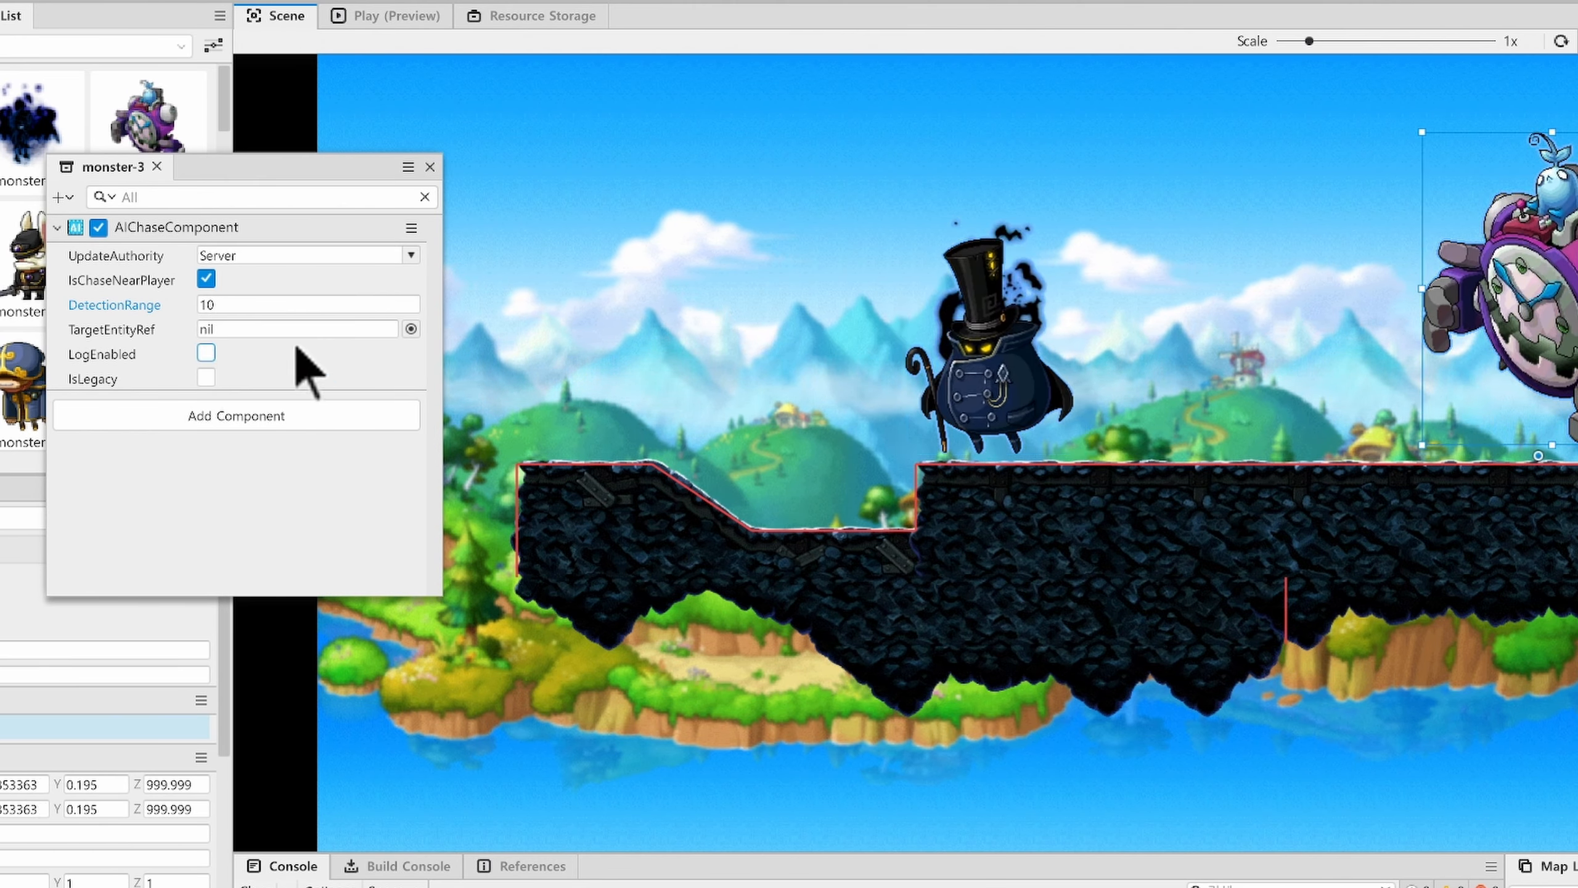
left_click(410, 329)
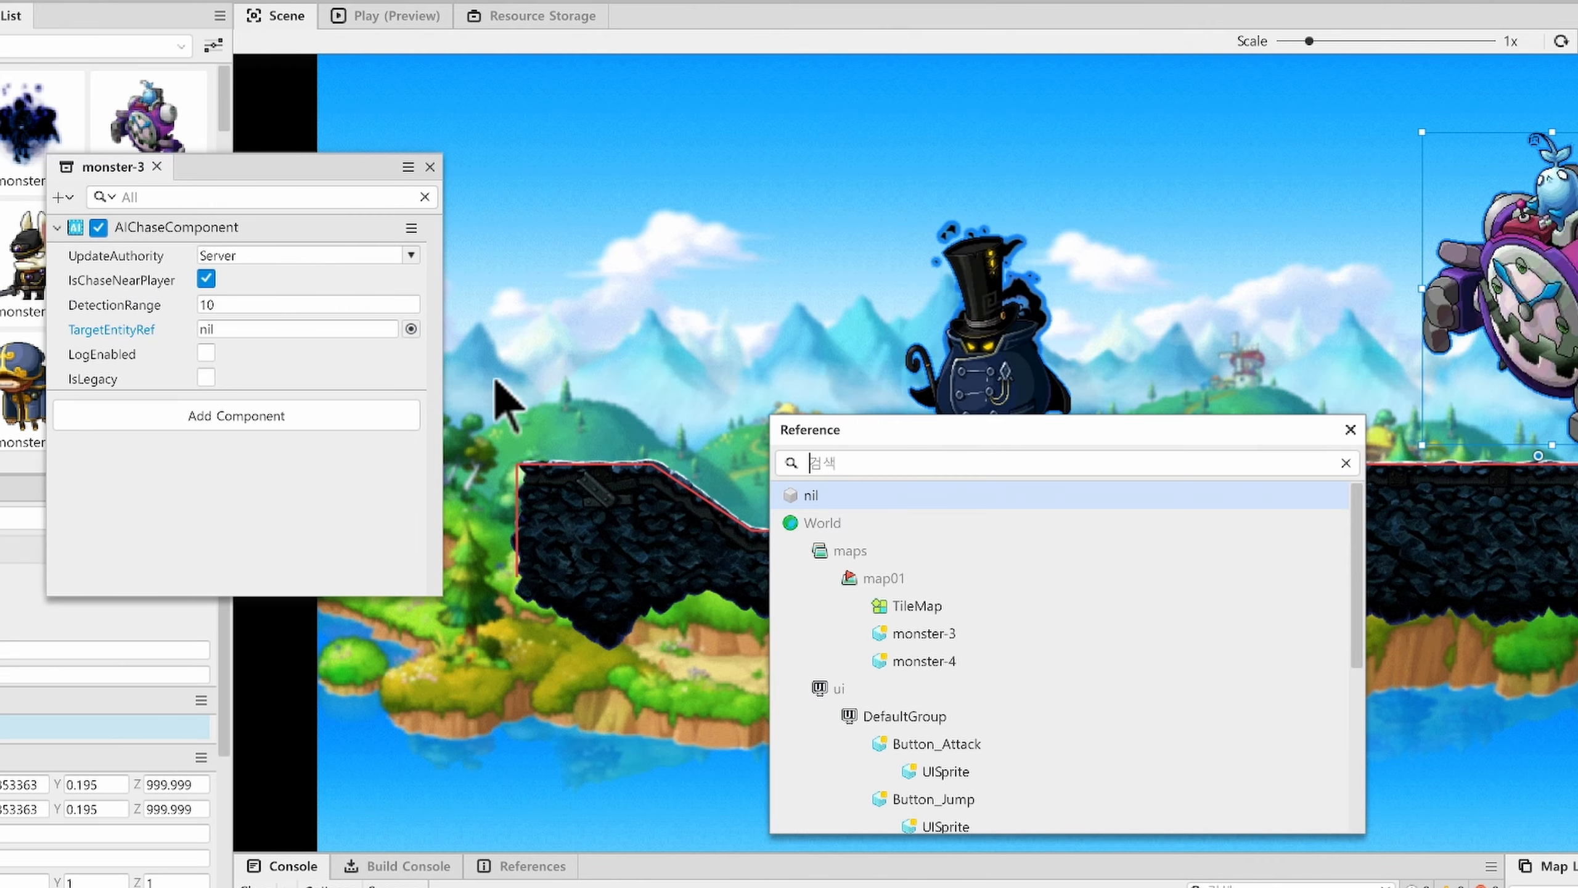
double_click(1016, 661)
left_click(606, 353)
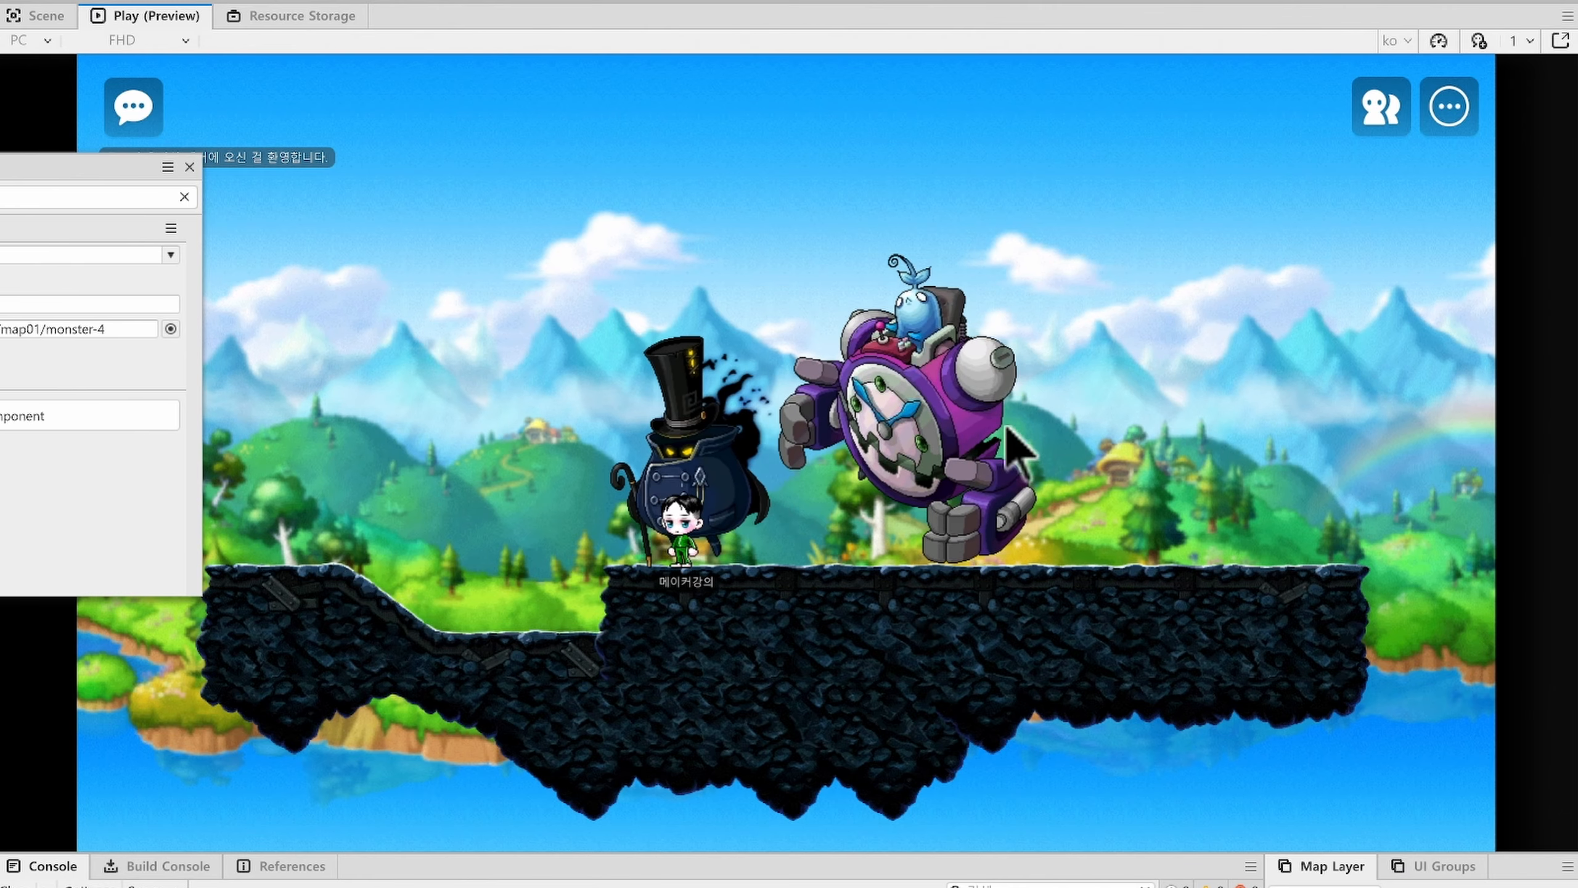
Playtest whether monster-3 follows monster-4 or the player by walking and jumping the character across the platform, and stop the test
key("Left")
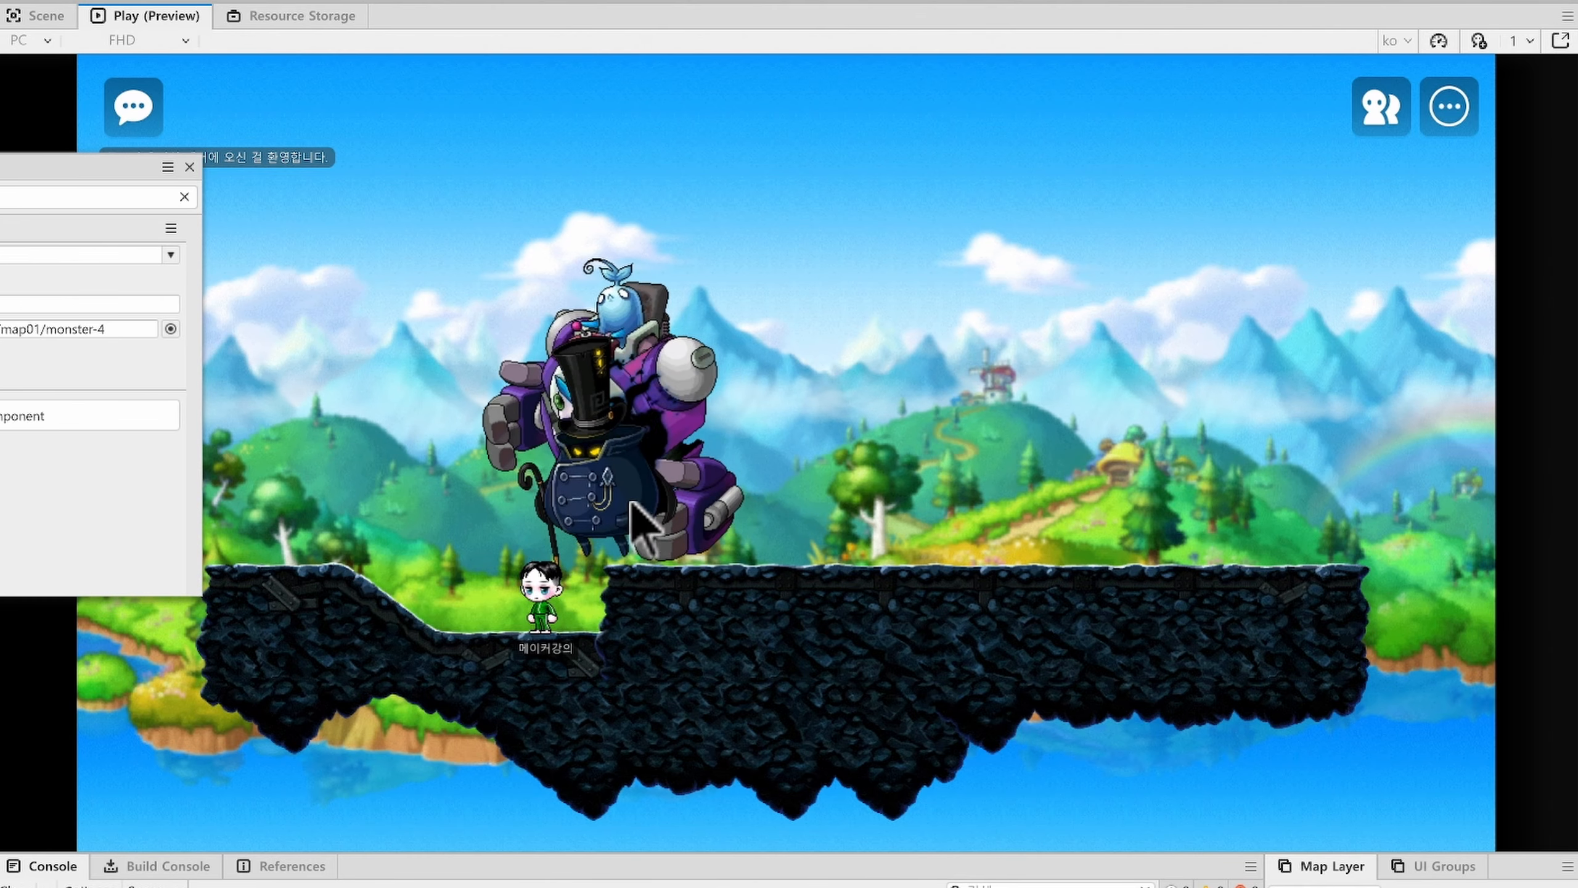
key("Right")
key("space")
key("Right")
key("Right")
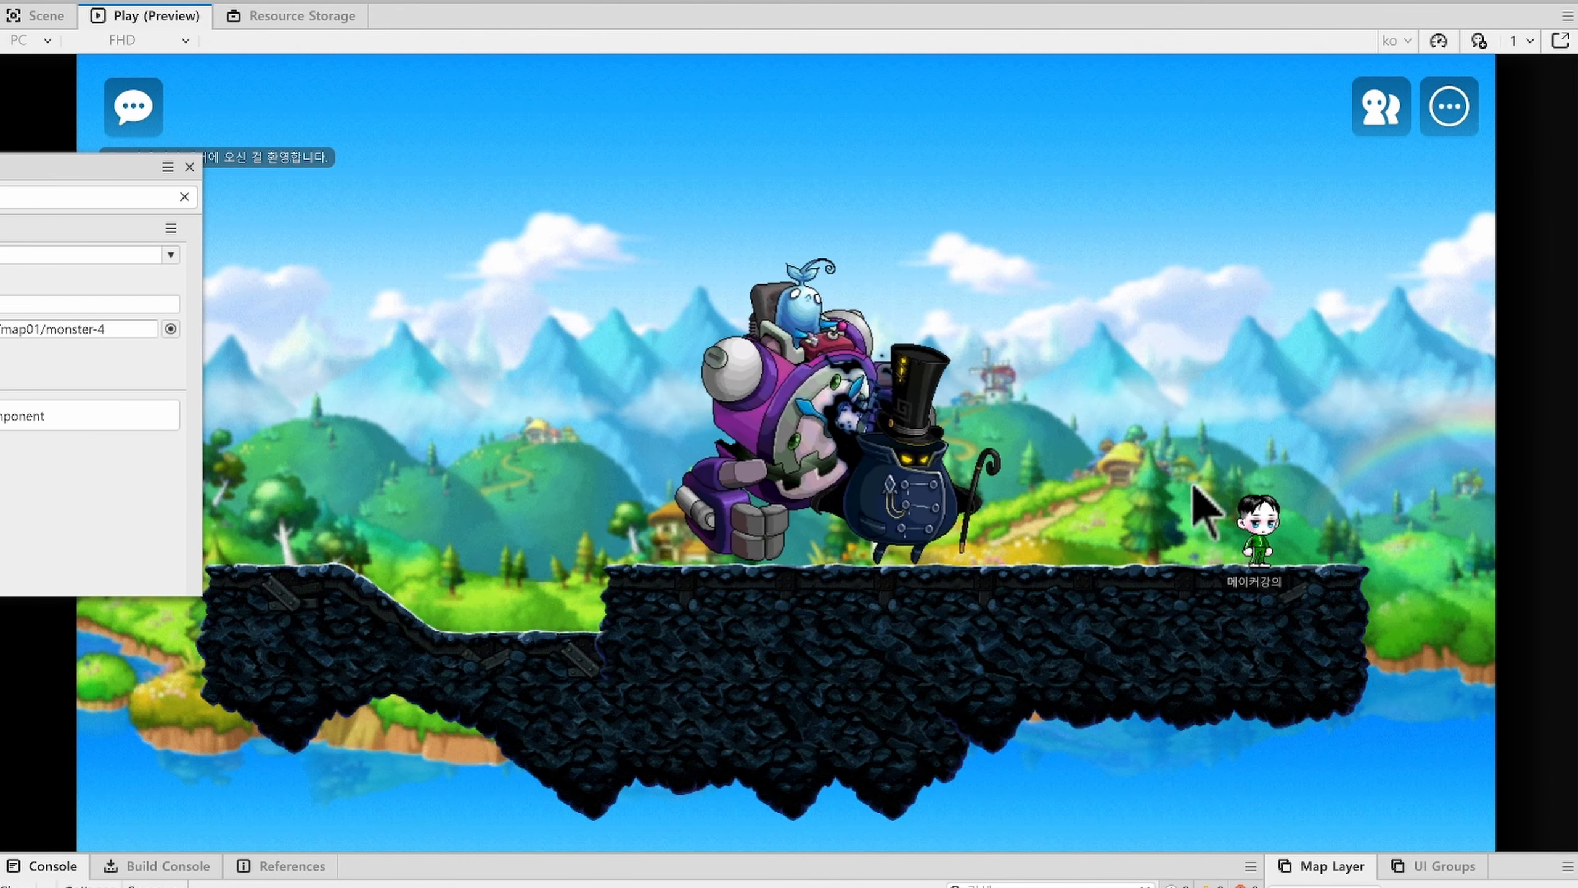
key("Right")
key("Left")
key("Left")
key("Left")
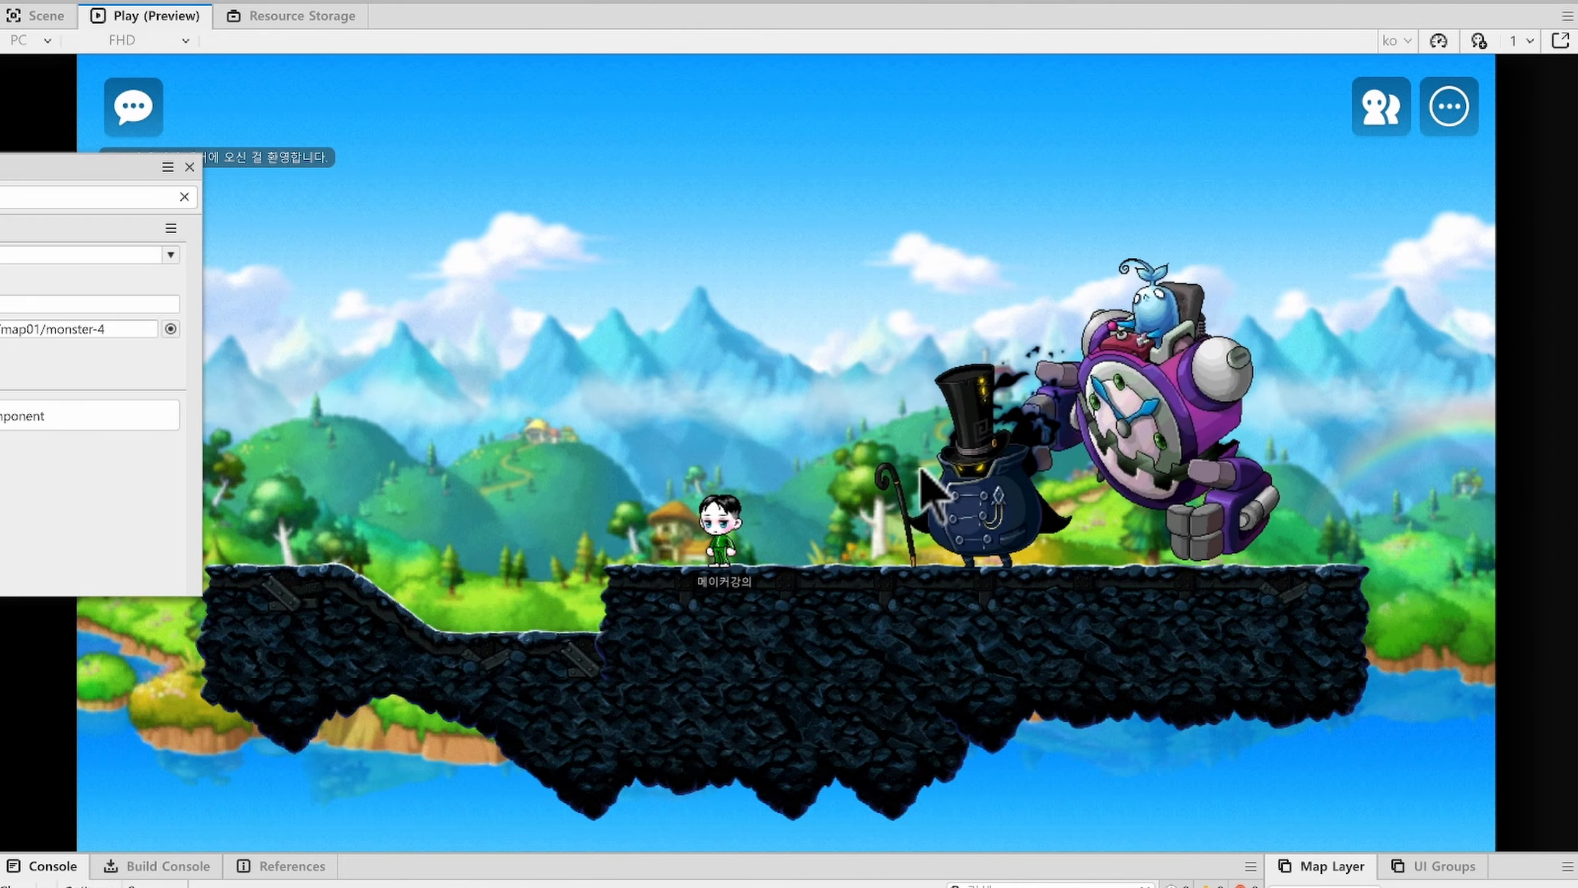
key("Left")
left_click(777, 6)
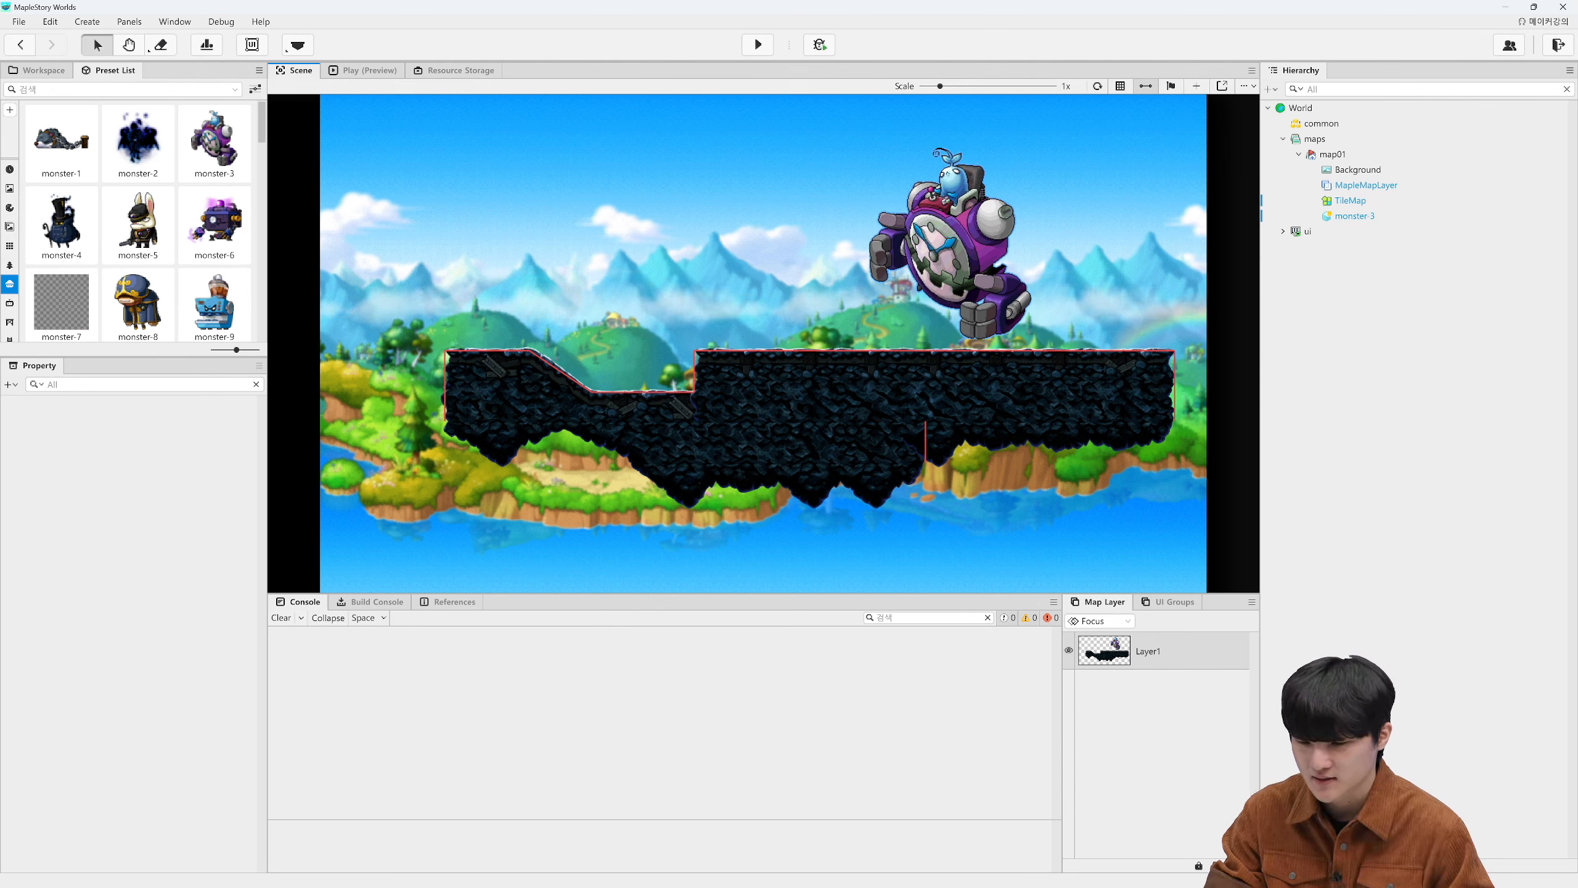
Remove the AIChaseComponent from monster-3 and from its MoveMonster model
left_click(947, 245)
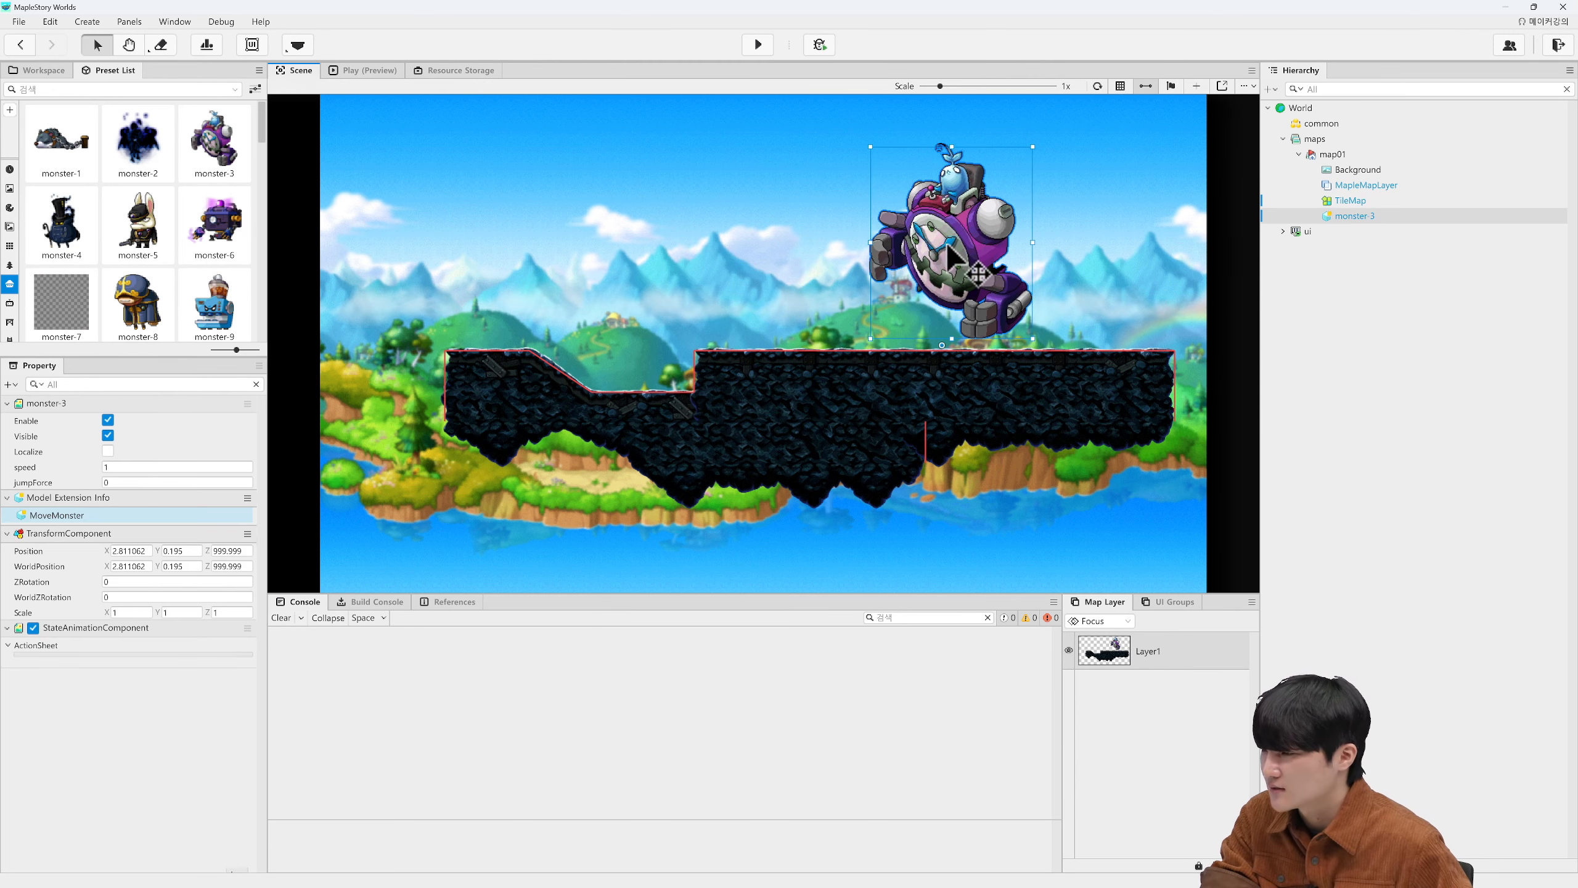
scroll(205, 560, "down", 15)
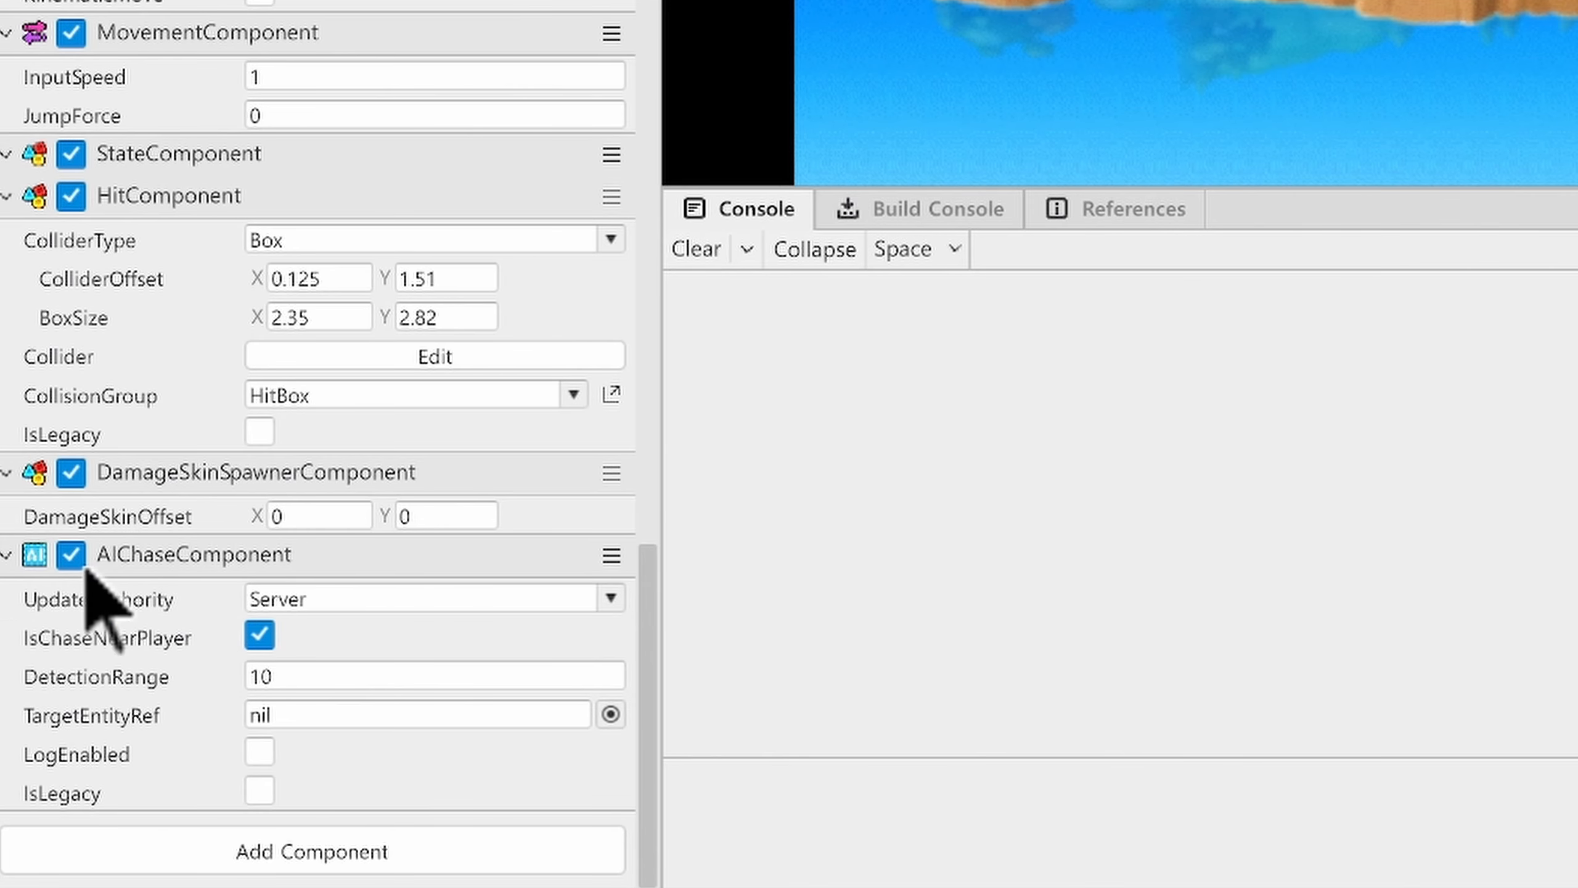
left_click(614, 559)
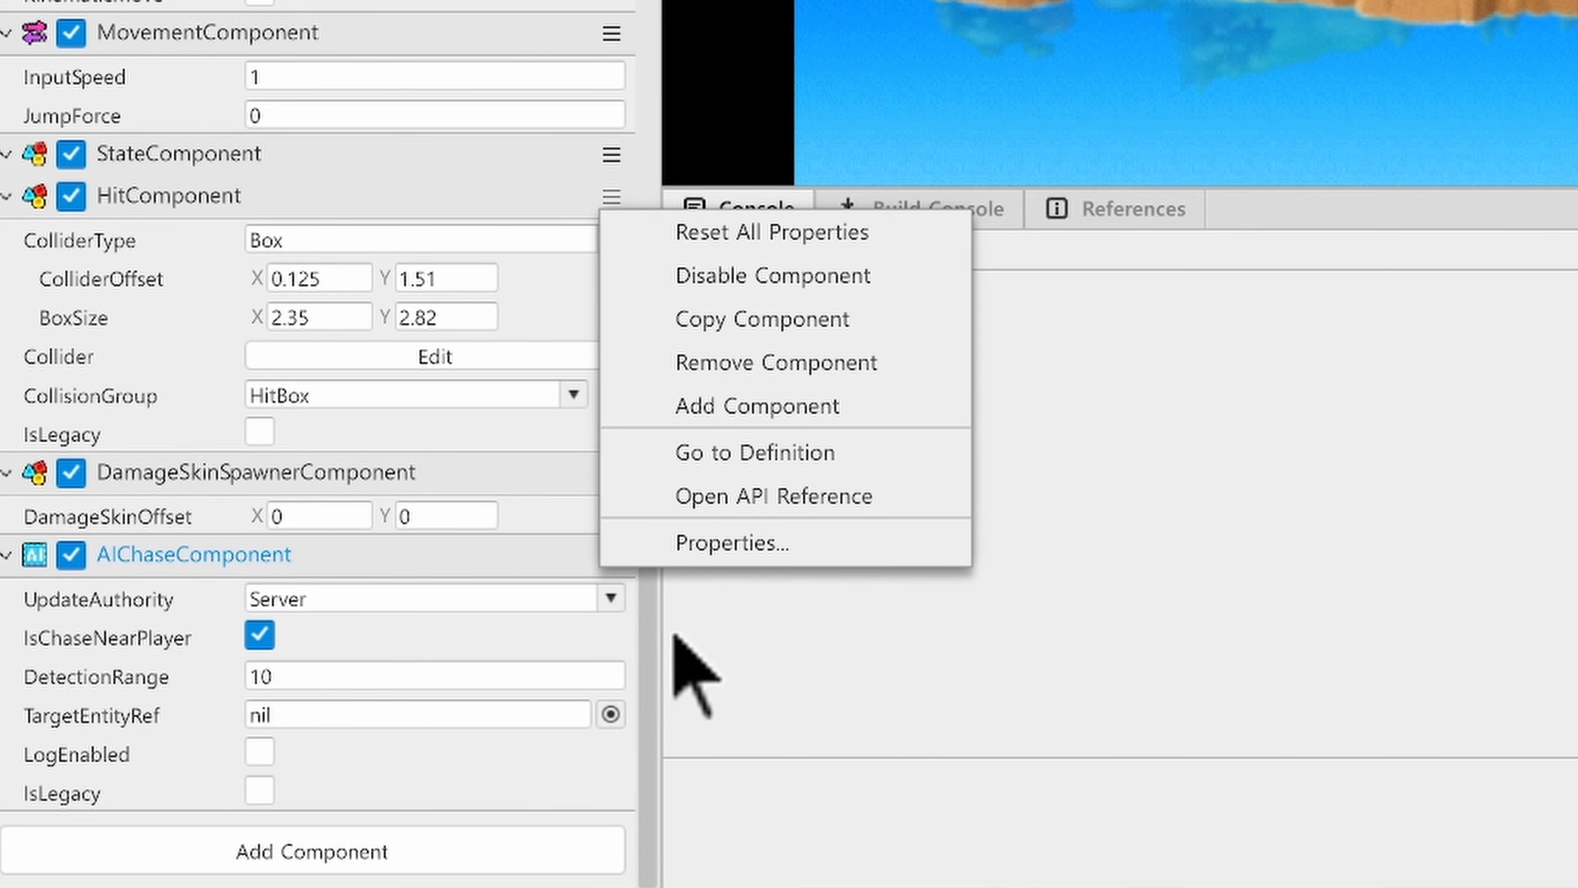
left_click(847, 365)
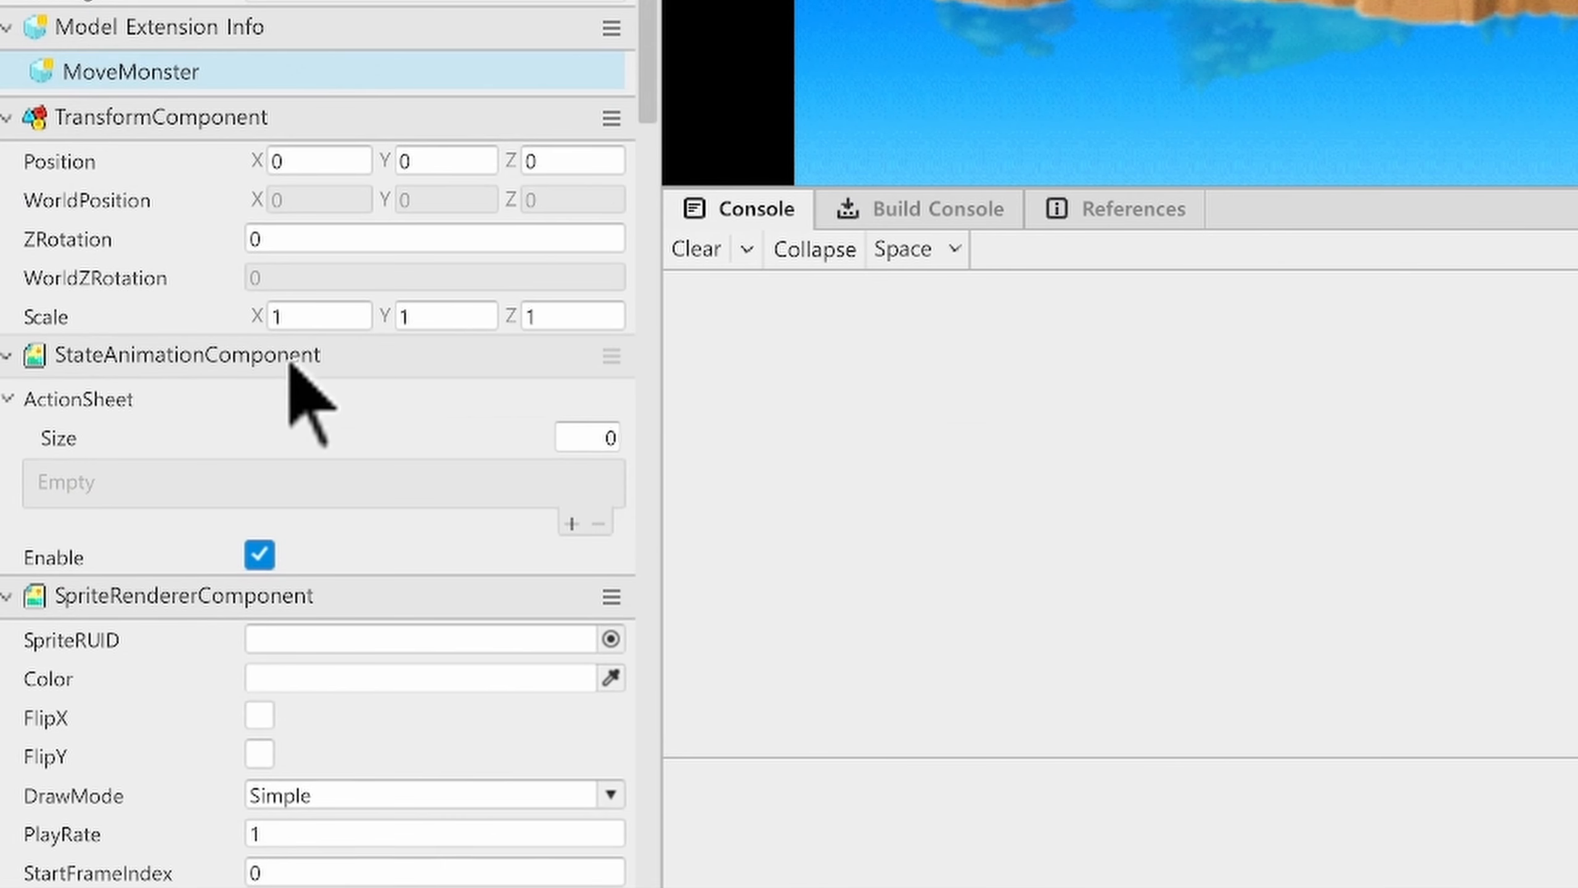
scroll(300, 388, "down", 15)
left_click(612, 516)
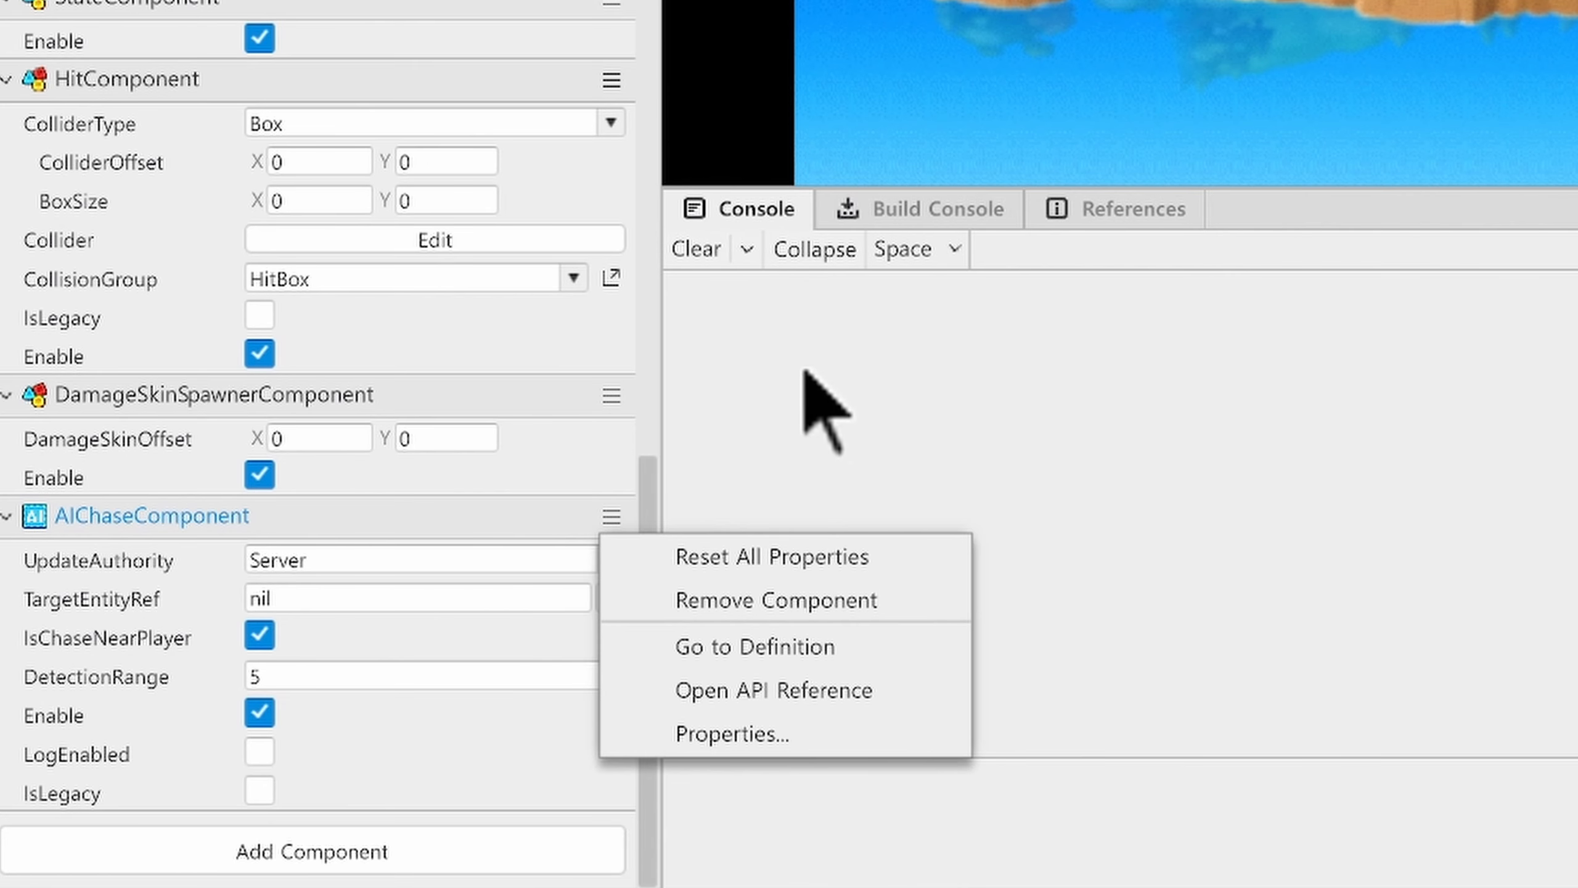
left_click(846, 603)
Add an AIWanderComponent to the MoveMonster model
scroll(567, 429, "down", 15)
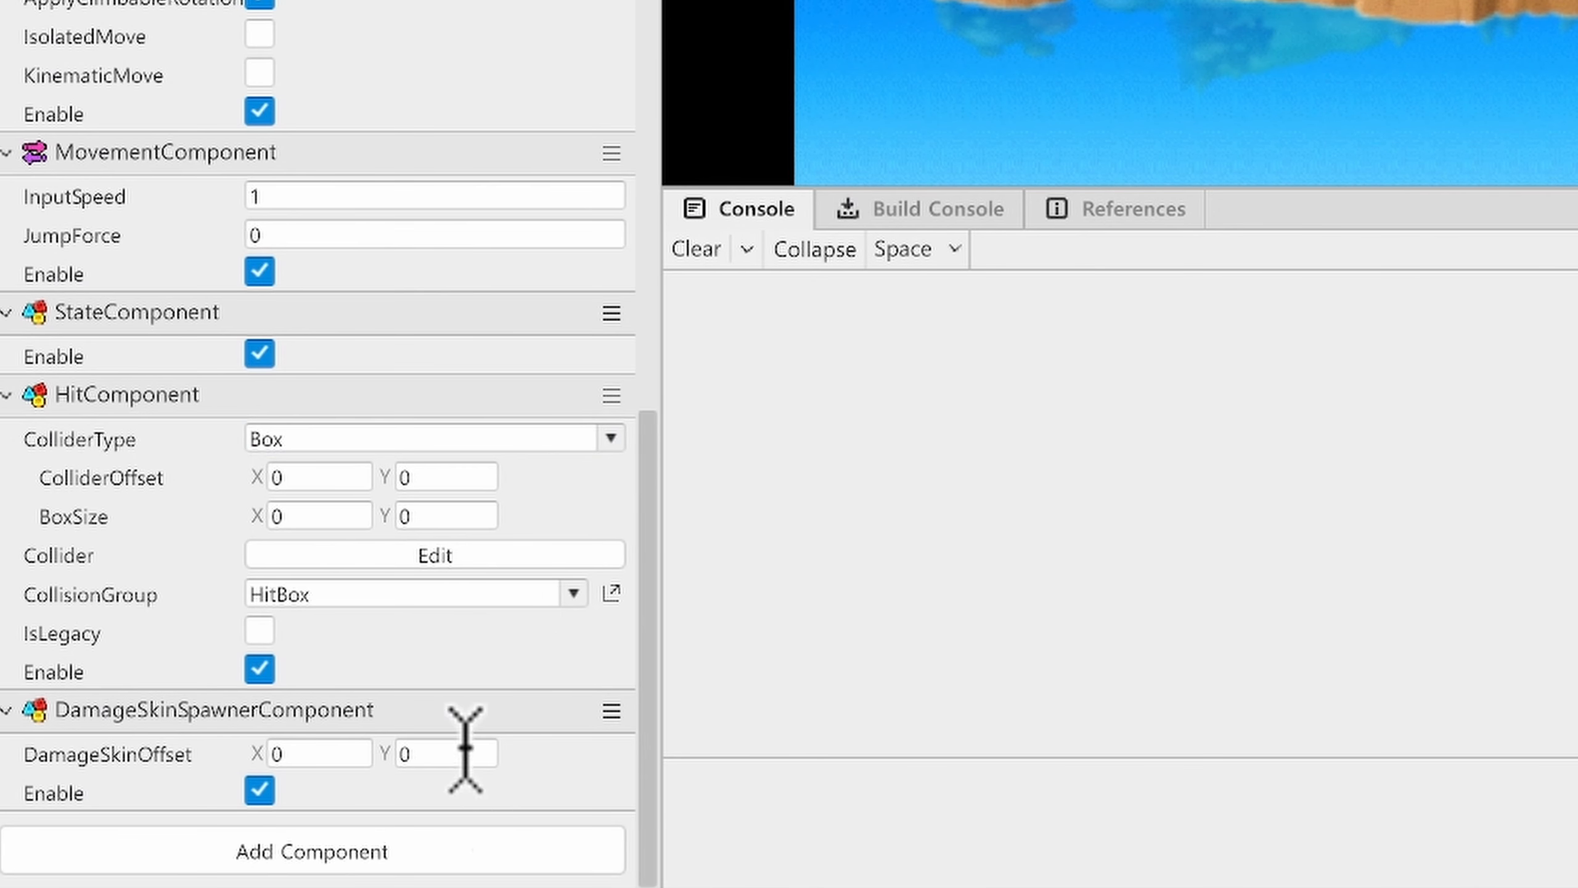
left_click(435, 839)
type("aiwan")
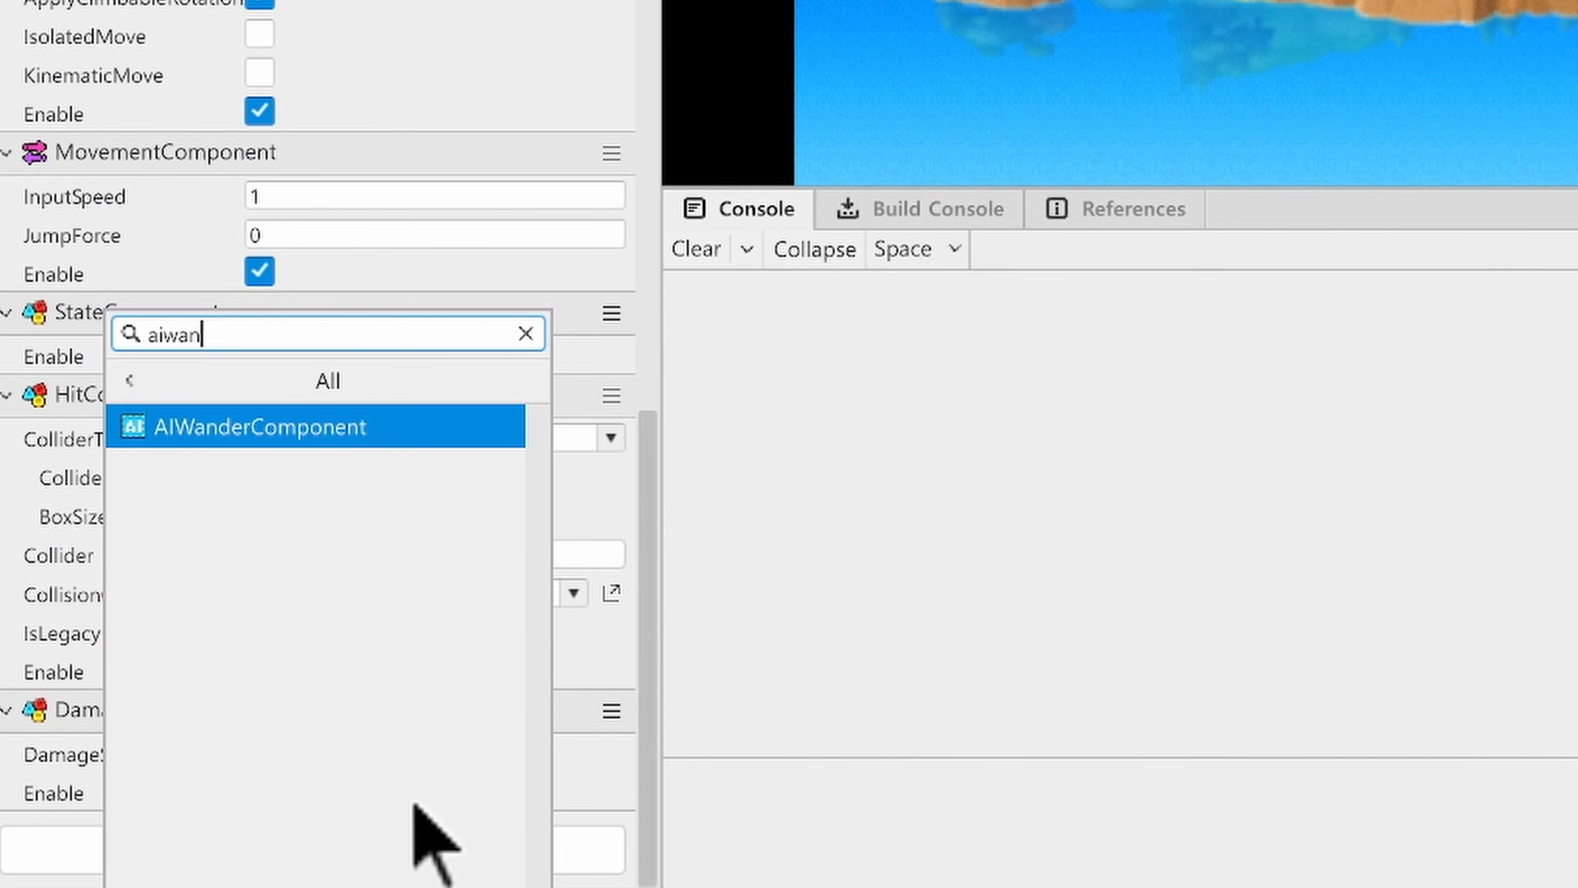
key("Return")
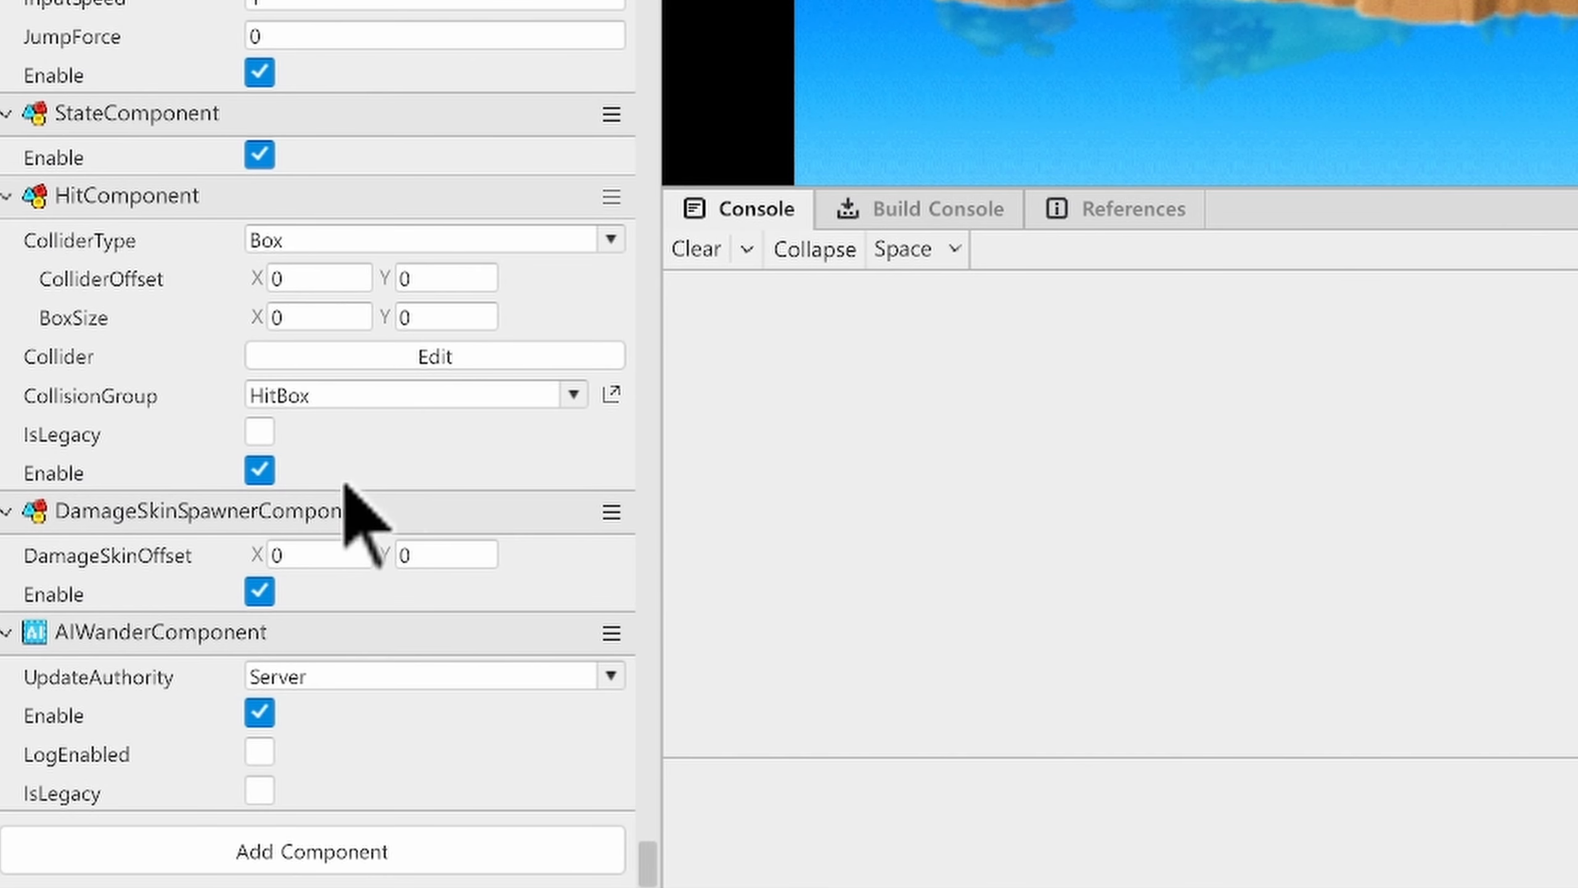
Open the MoveMonster model's AIWanderComponent in its own properties window and examine its UpdateAuthority, Enable, LogEnabled and IsLegacy settings
left_click(613, 634)
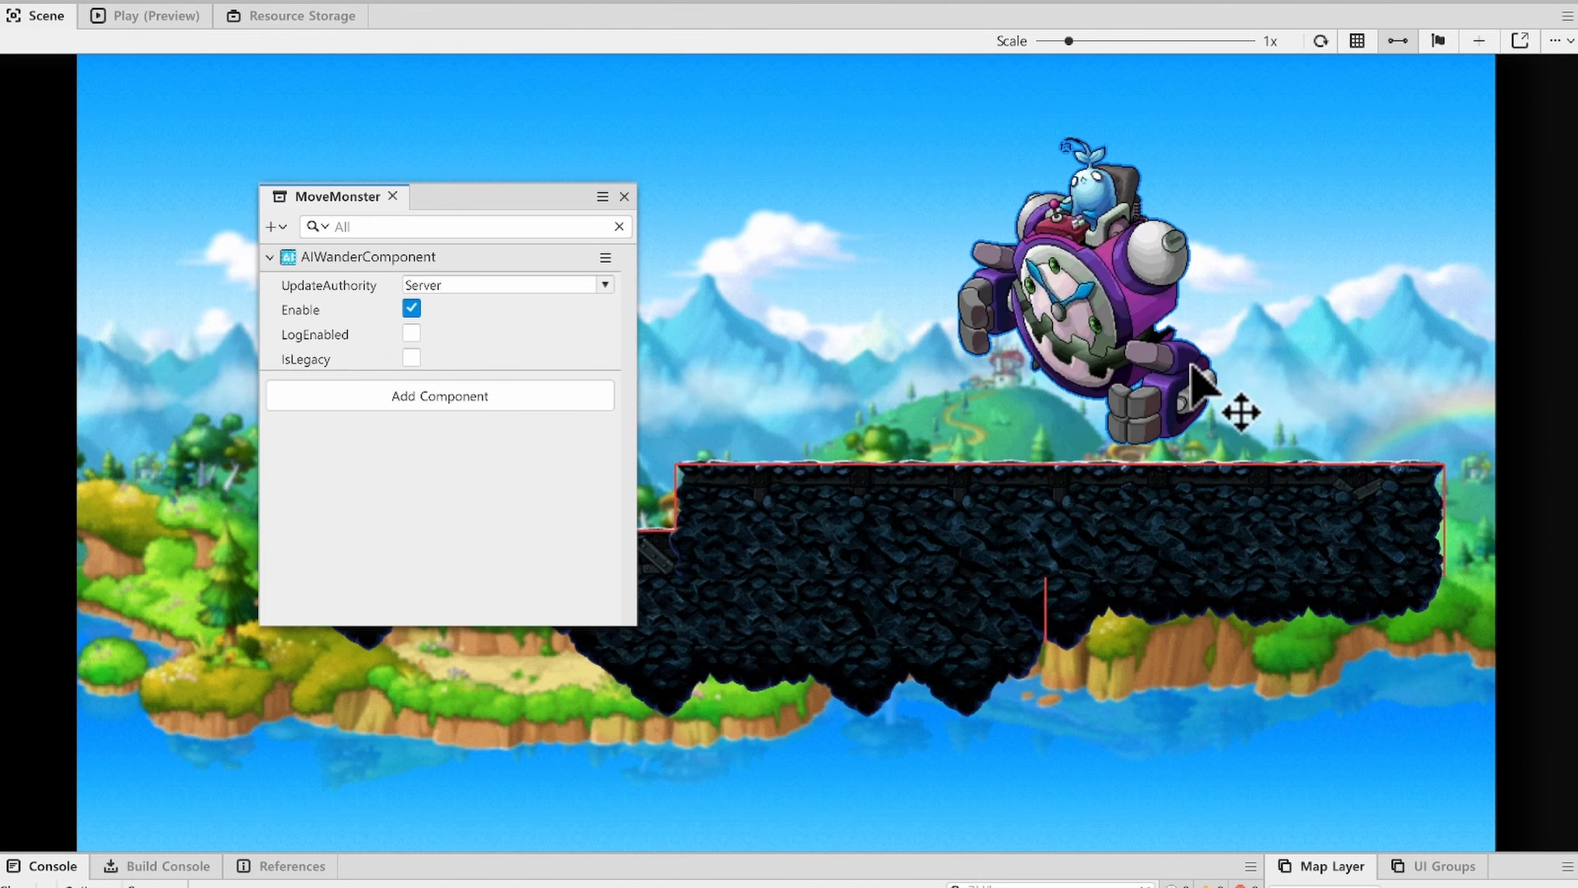
left_click(606, 286)
left_click(769, 238)
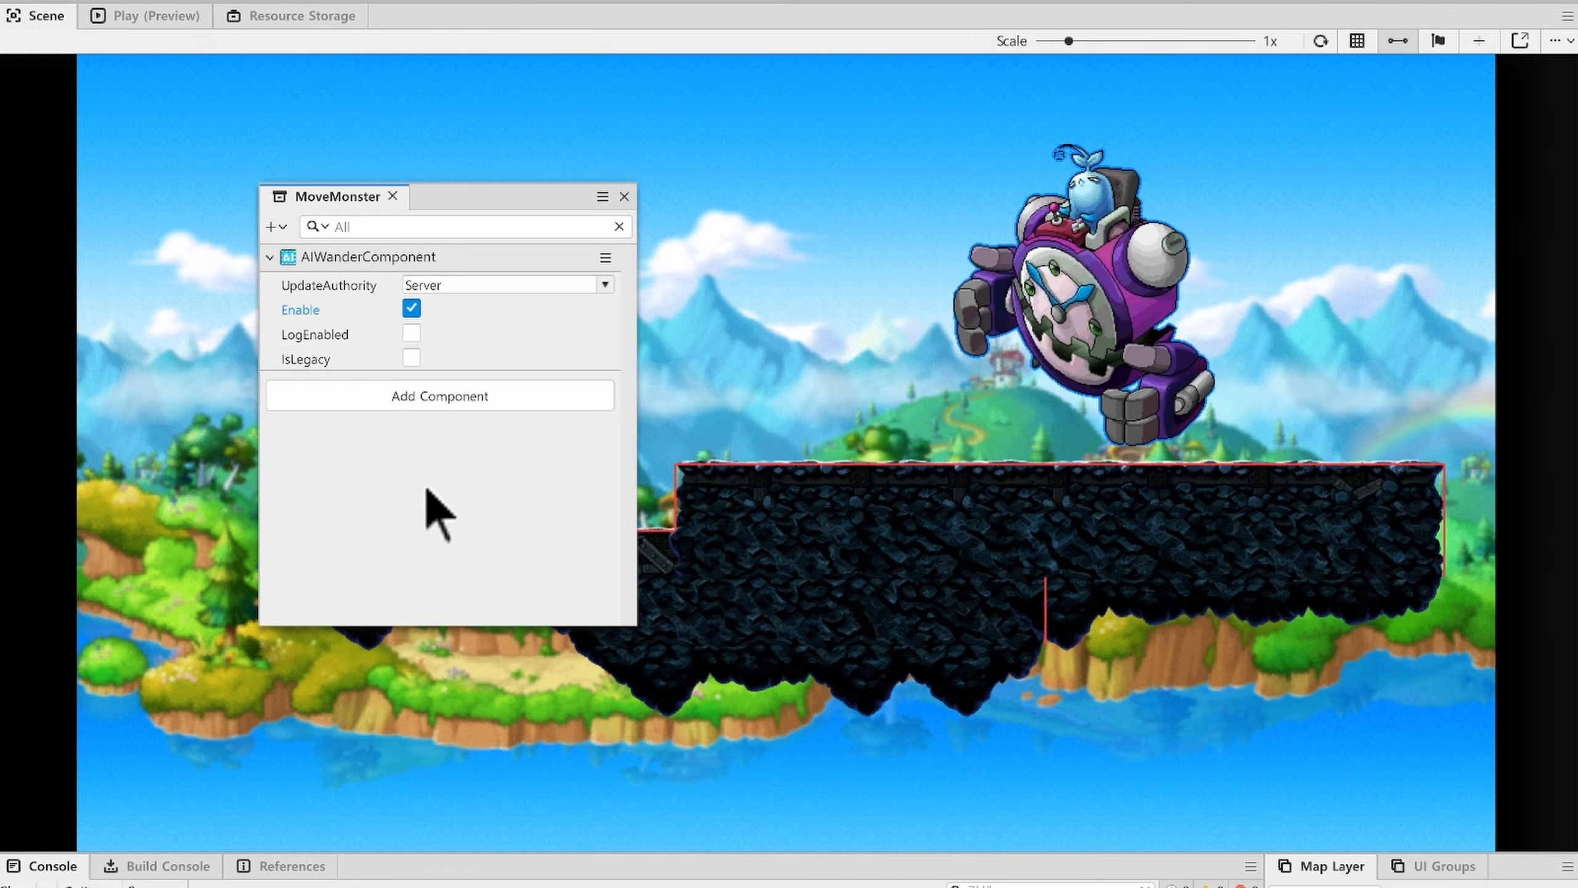
mouse_move(321, 341)
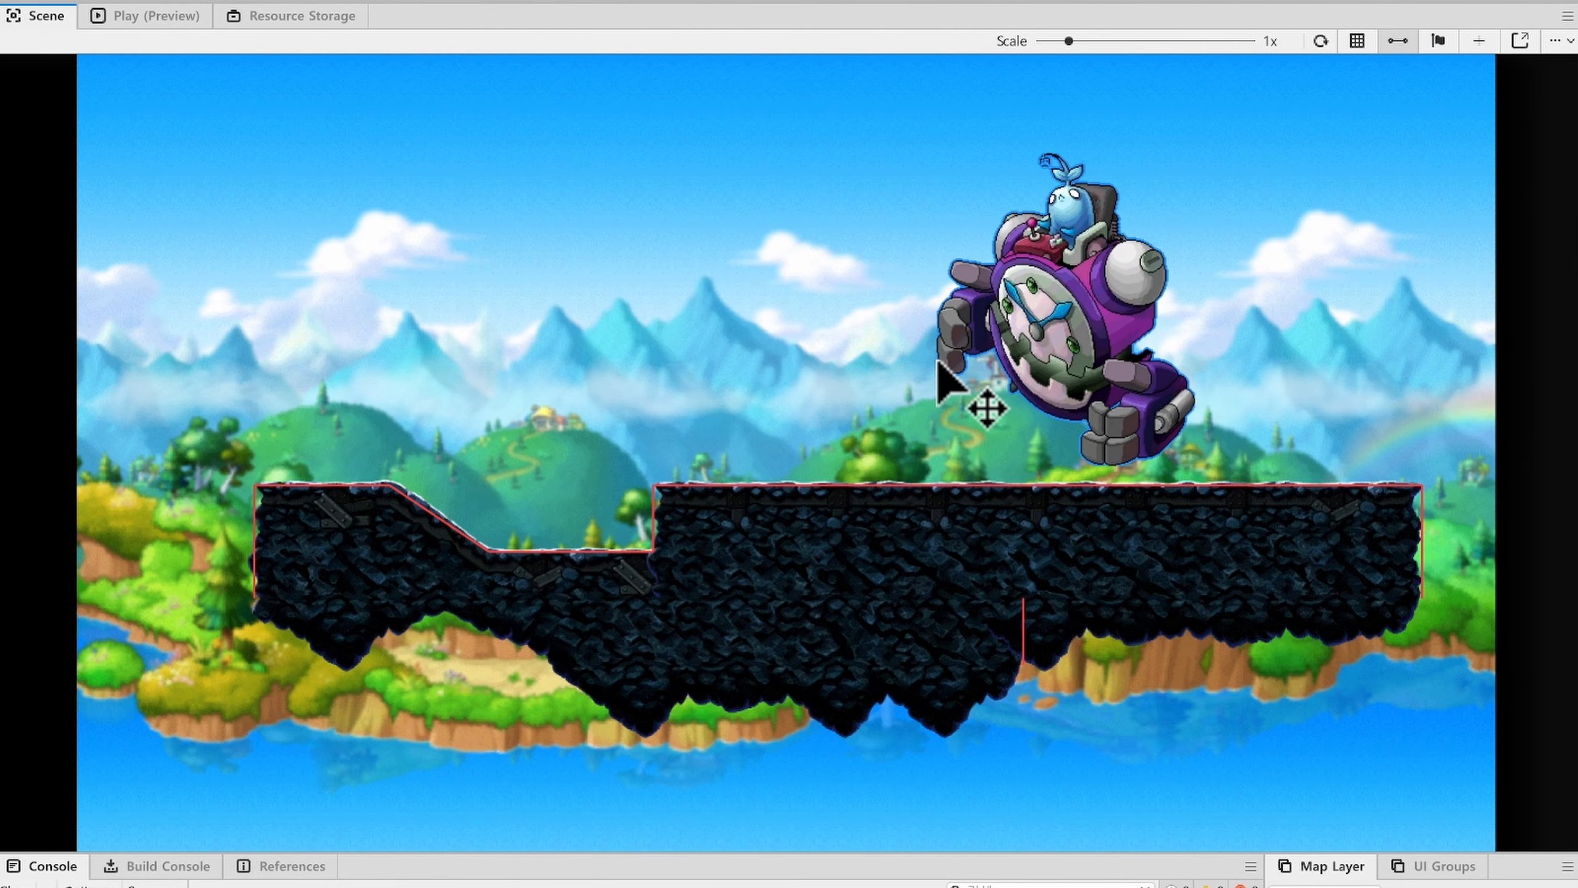
Playtest how monster-3 reacts to the player by walking the character across the sunken section and back along the platform, and stop the test
left_click(970, 260)
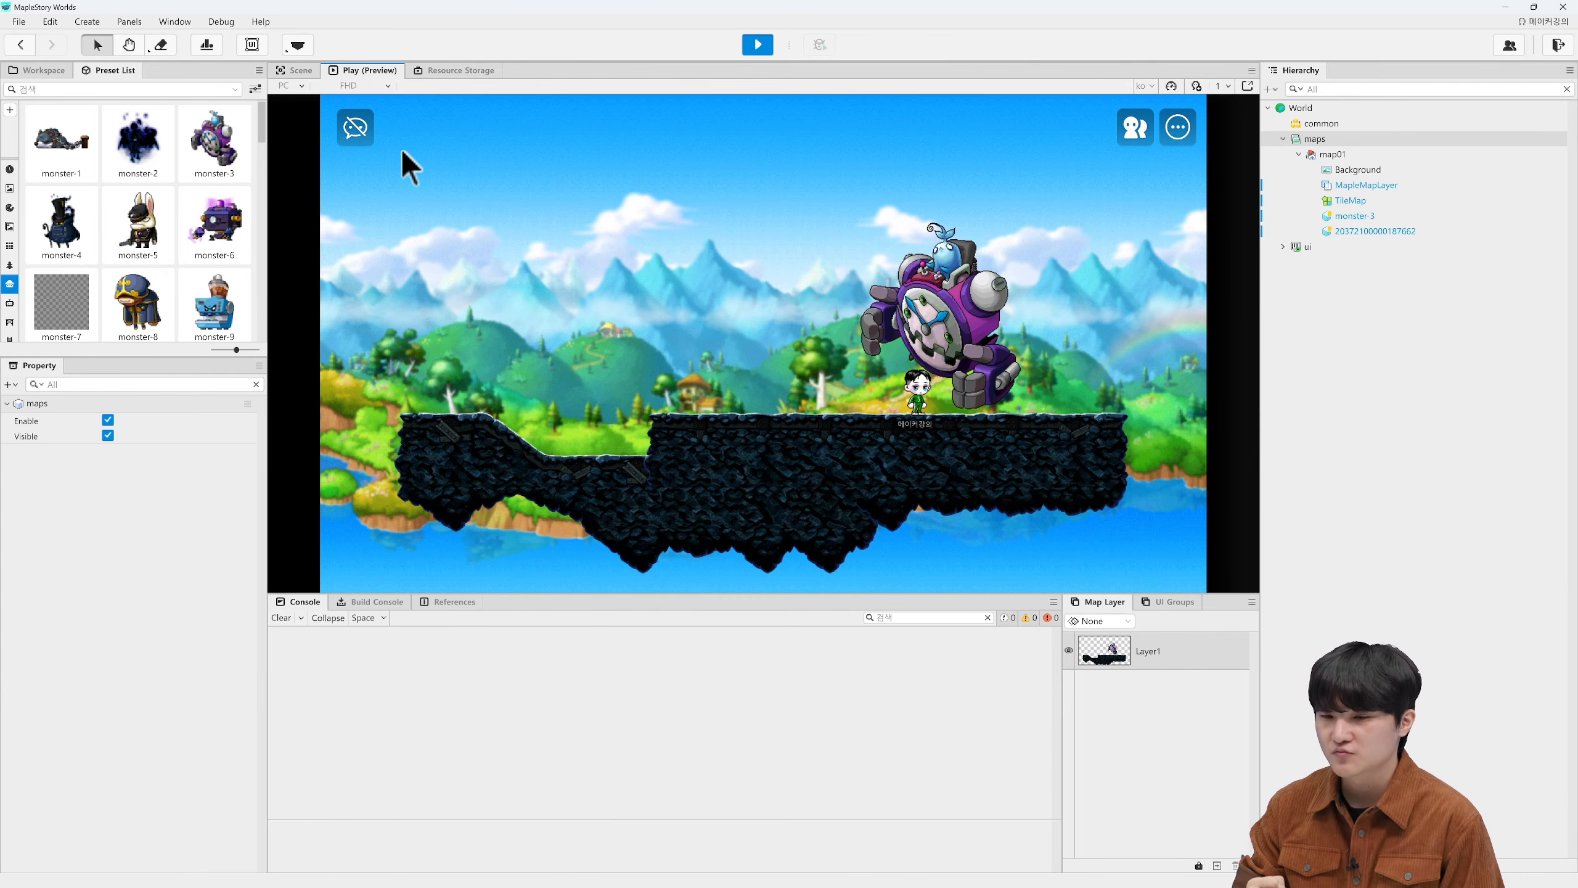
key("Left")
key("Left")
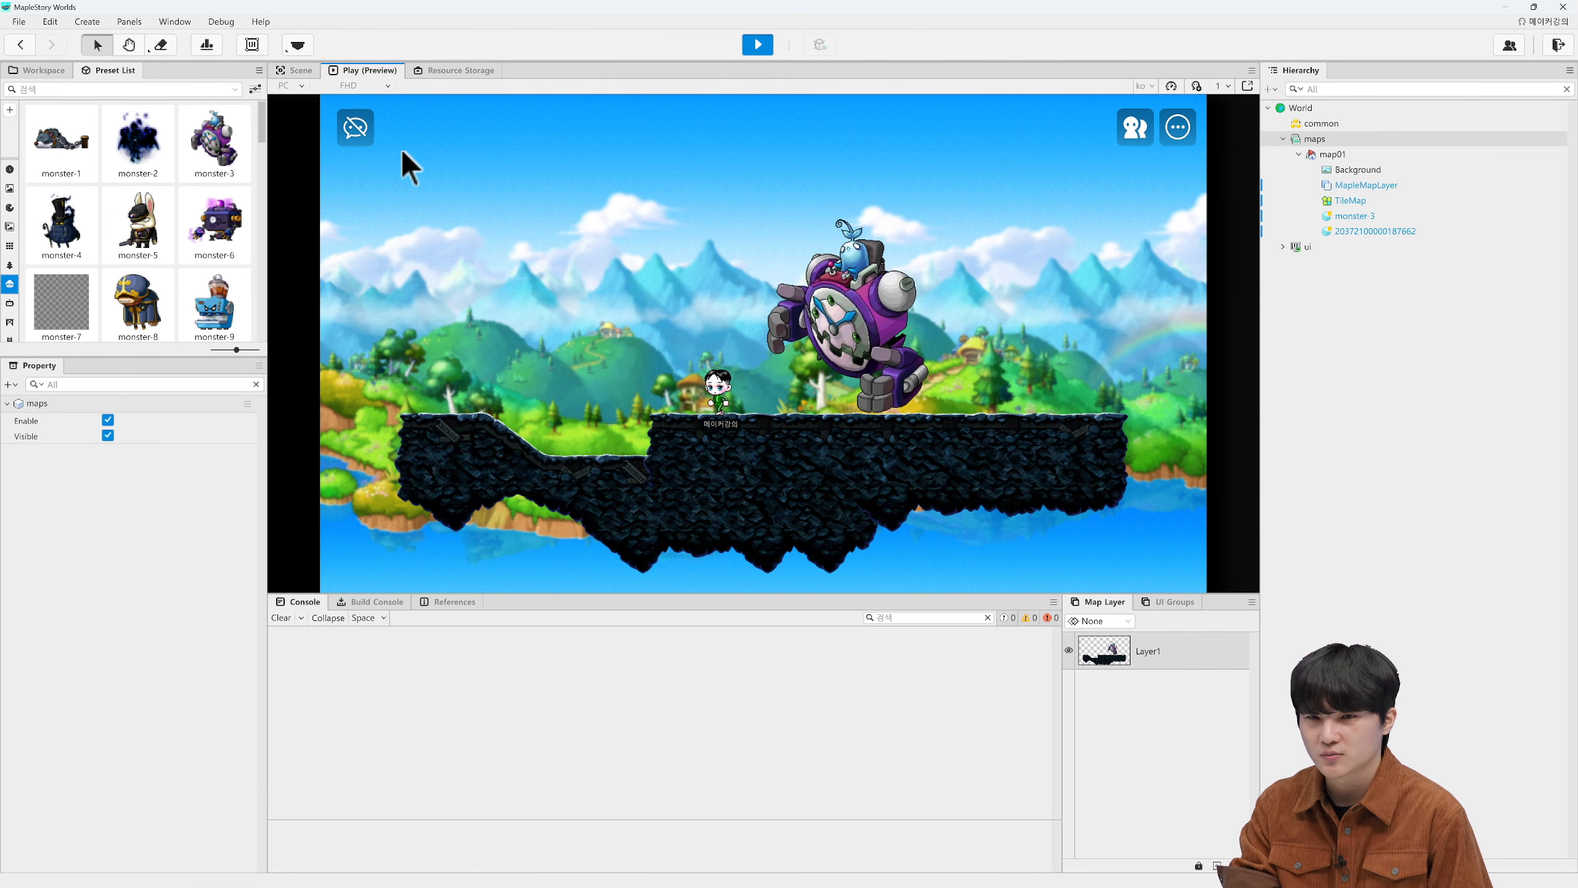
key("Left")
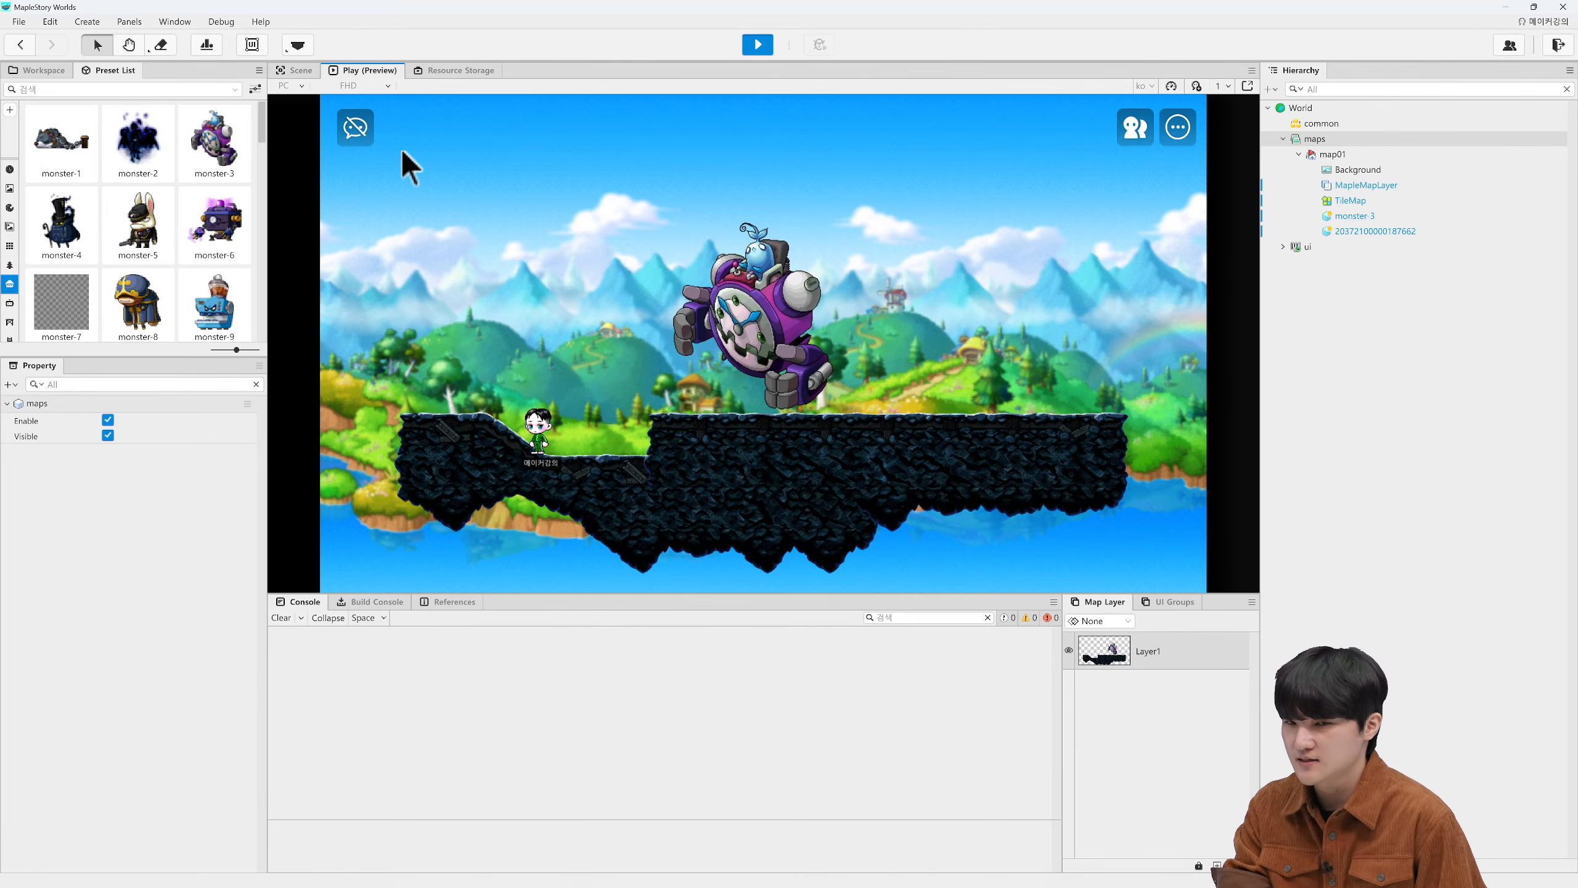
key("Left")
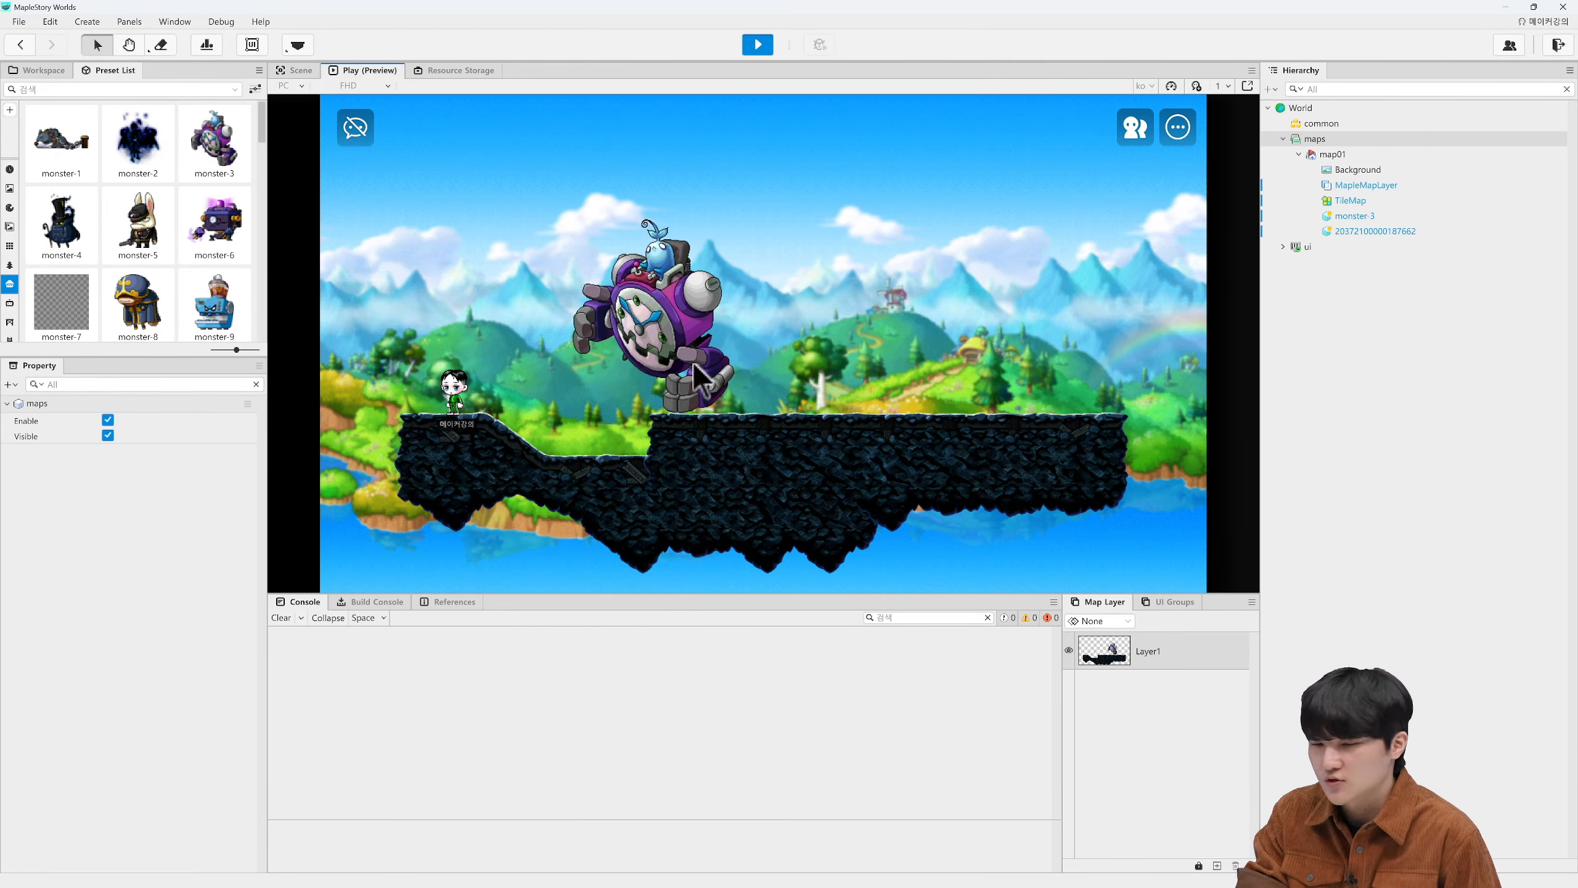
key("Right")
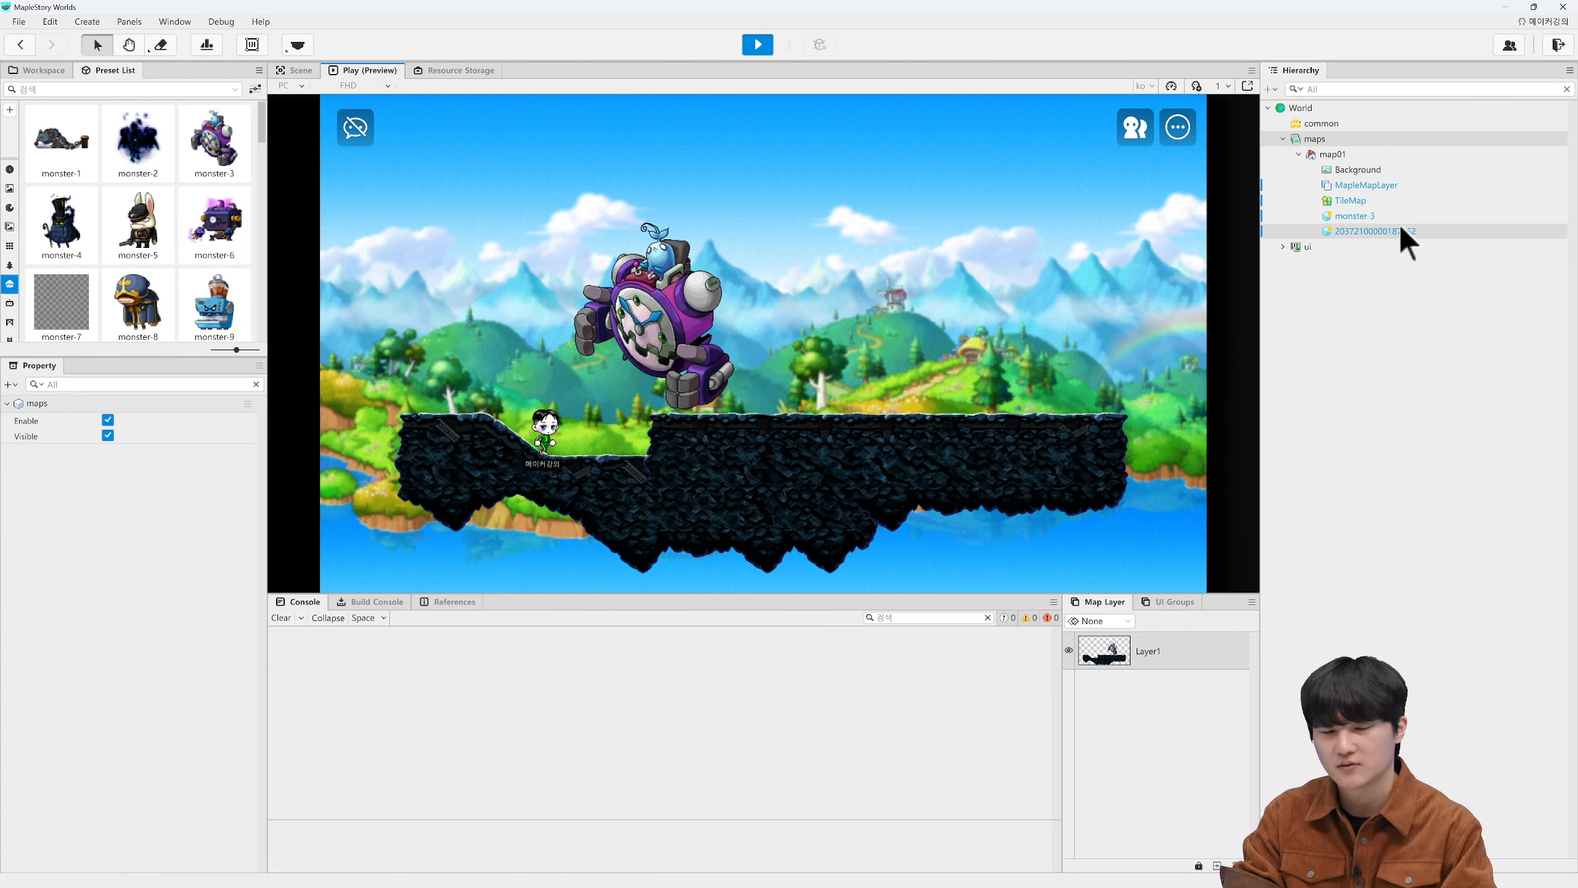
key("Right")
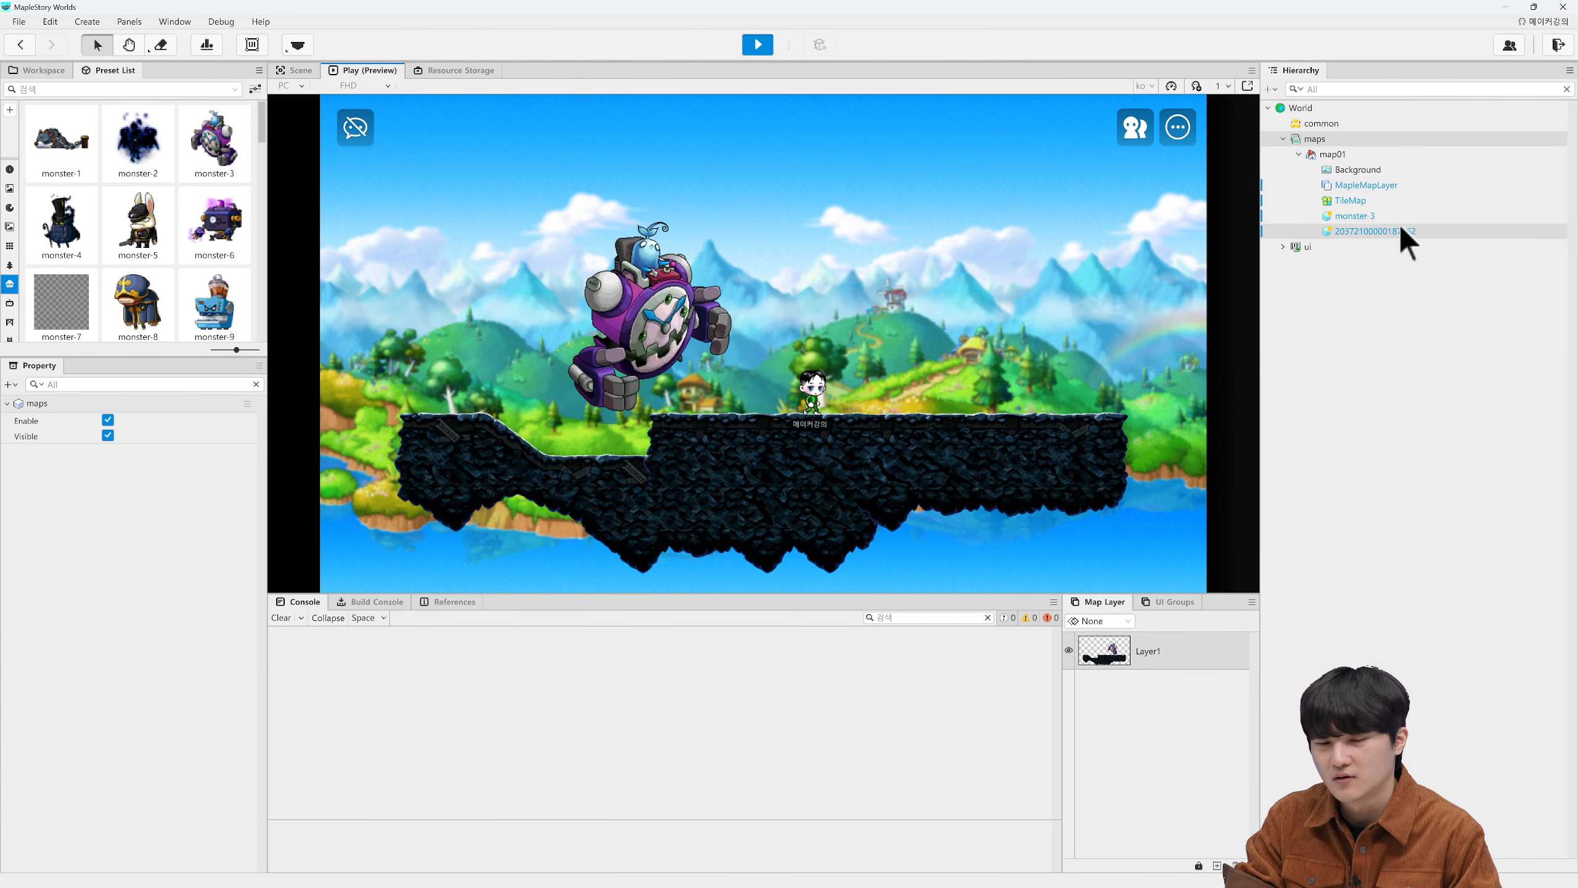
key("Right")
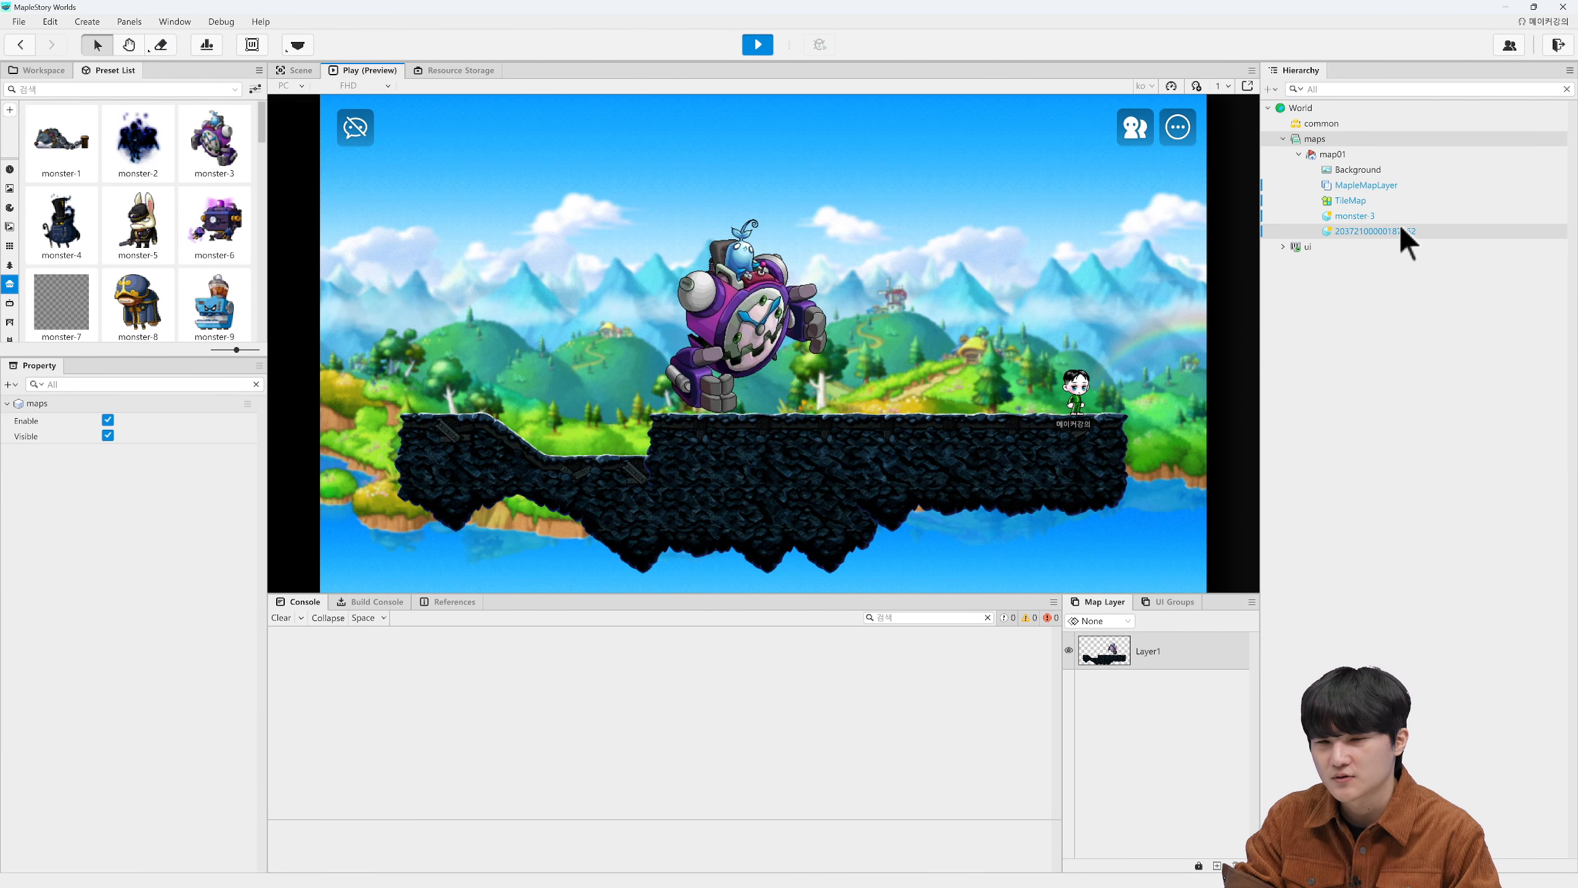
left_click(758, 45)
Open the DetectionRange of monster-3's AIChaseComponent for editing
left_click(655, 208)
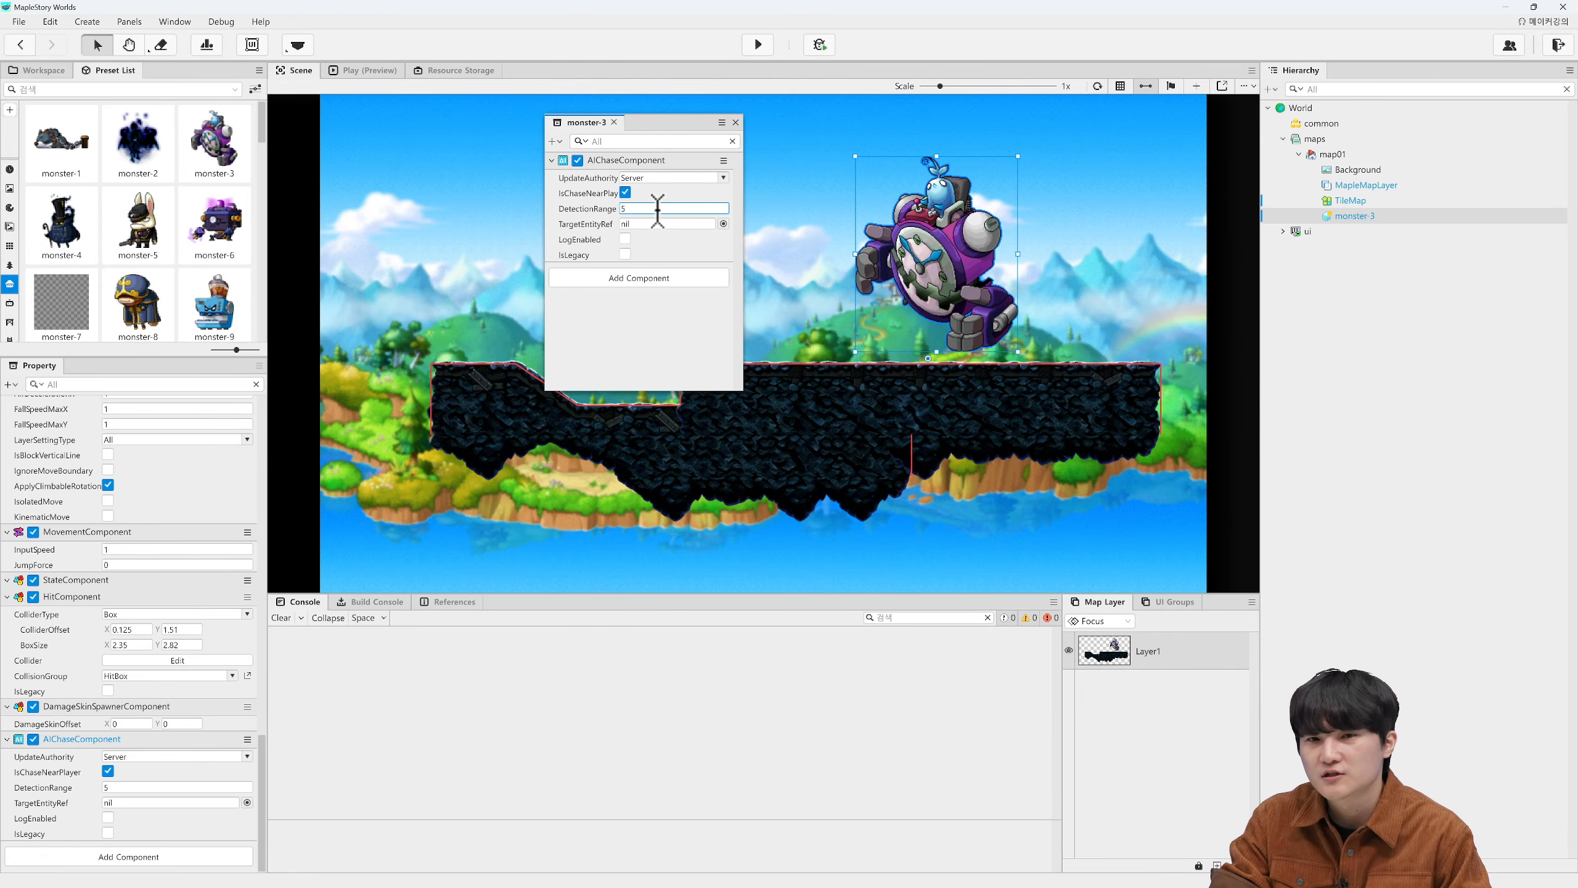